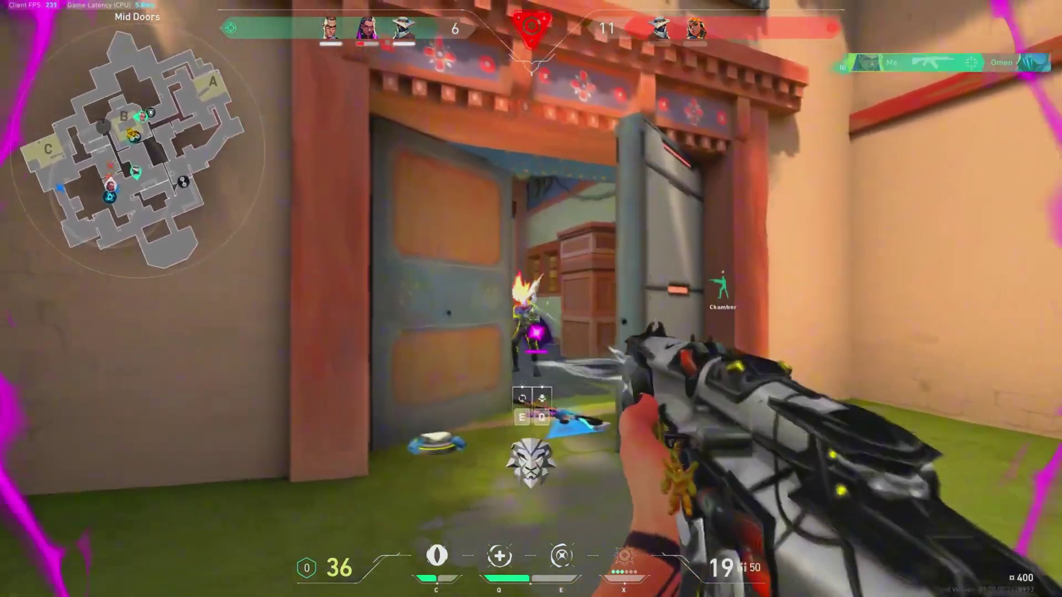
- Heal with Reyna's Devour, then shoot and kill the enemy Killjoy near the arch
{"action": "key", "text": "q"}
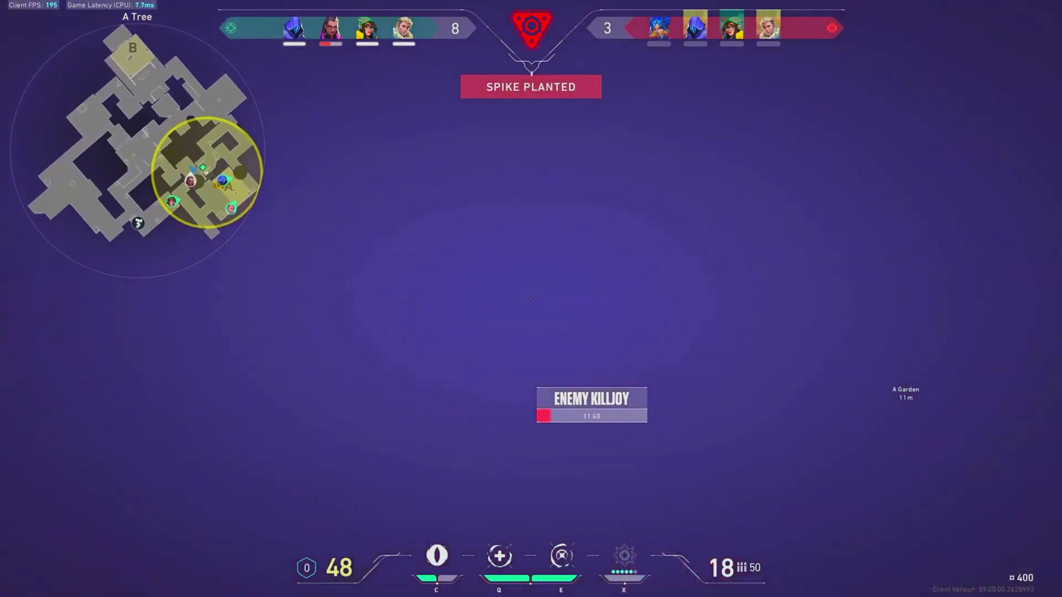
{"action": "left_click", "coordinate": [531, 299]}
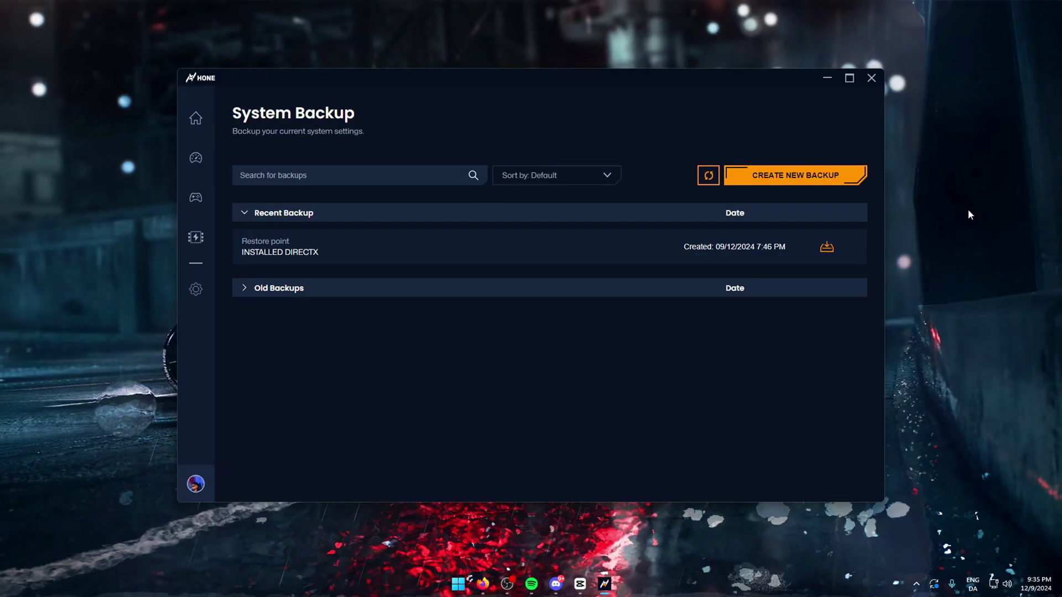
- Create a Hone system backup named 'valorant fps boost video'
{"action": "left_click", "coordinate": [744, 175]}
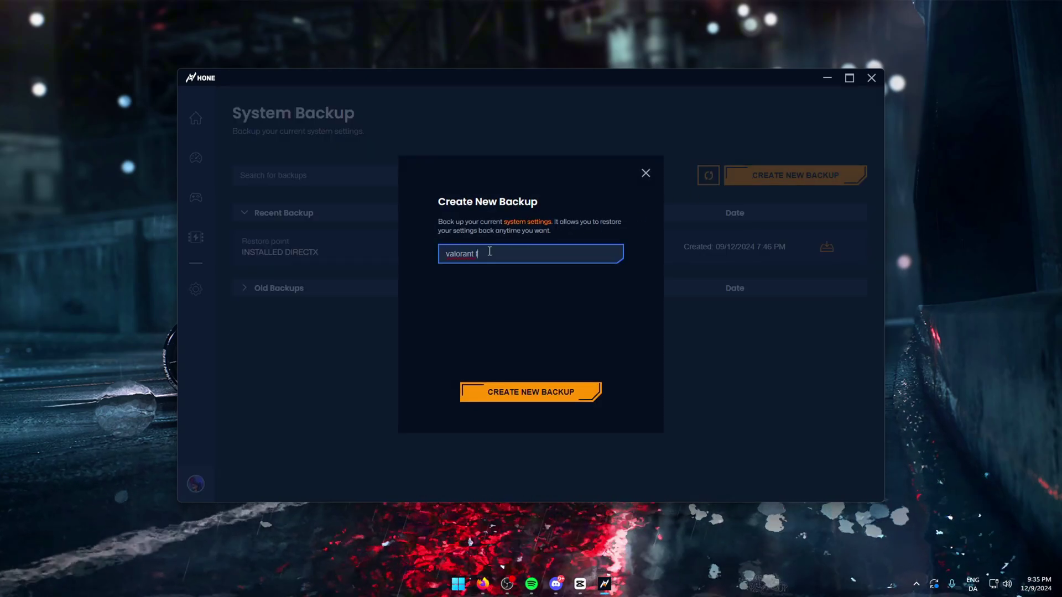
{"action": "type", "text": "valorant fps boost video"}
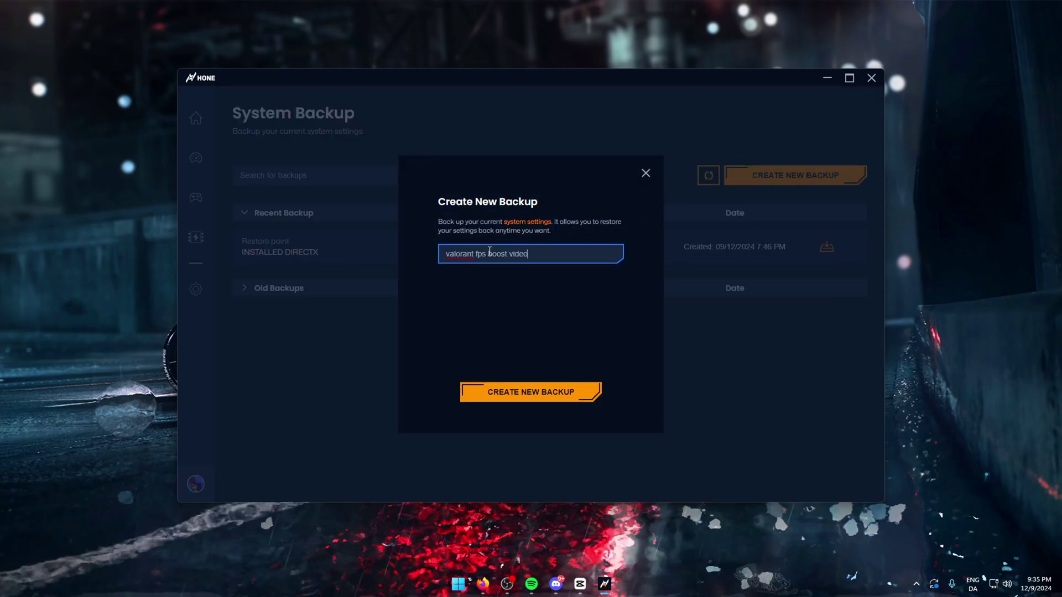
{"action": "left_click", "coordinate": [555, 394]}
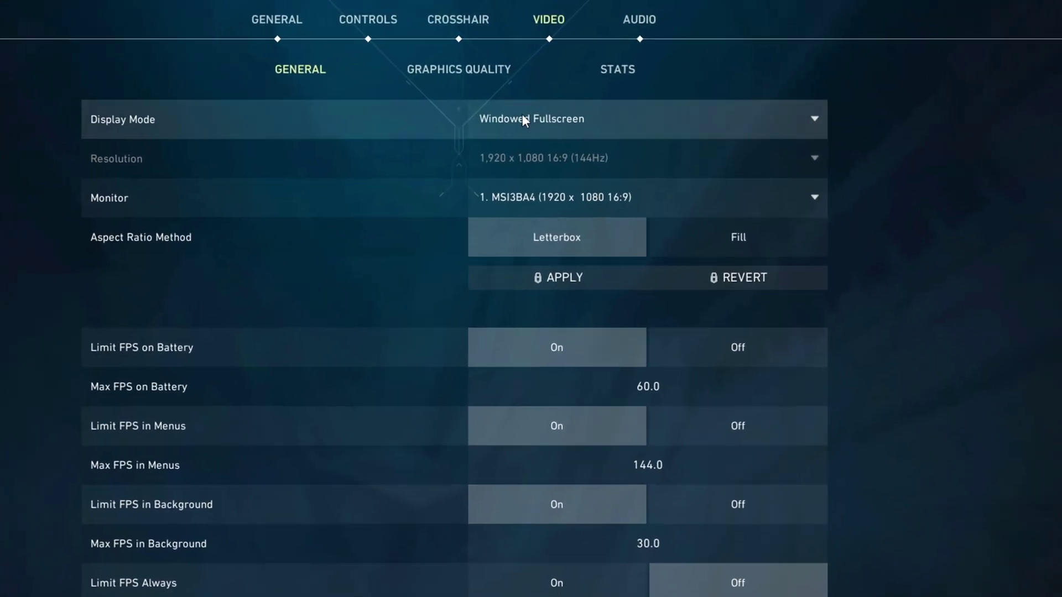
- Set Display Mode to Fullscreen, turn off FPS limits on battery, menus and background, keeping Reflex On
{"action": "left_click", "coordinate": [522, 120]}
{"action": "left_click", "coordinate": [501, 144]}
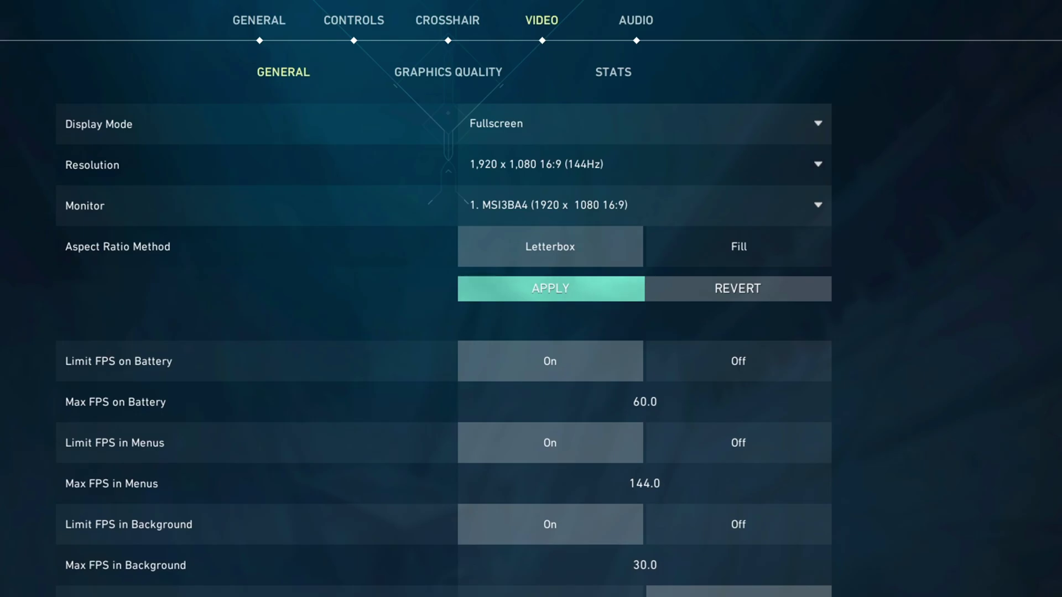
{"action": "left_click", "coordinate": [764, 371]}
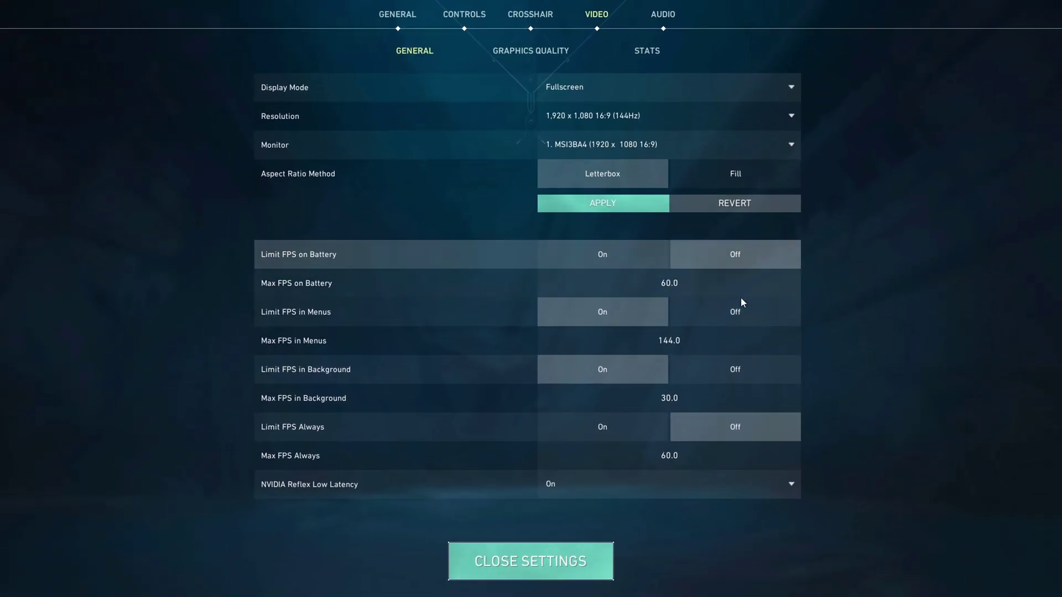
{"action": "left_click", "coordinate": [742, 302]}
{"action": "left_click", "coordinate": [733, 368]}
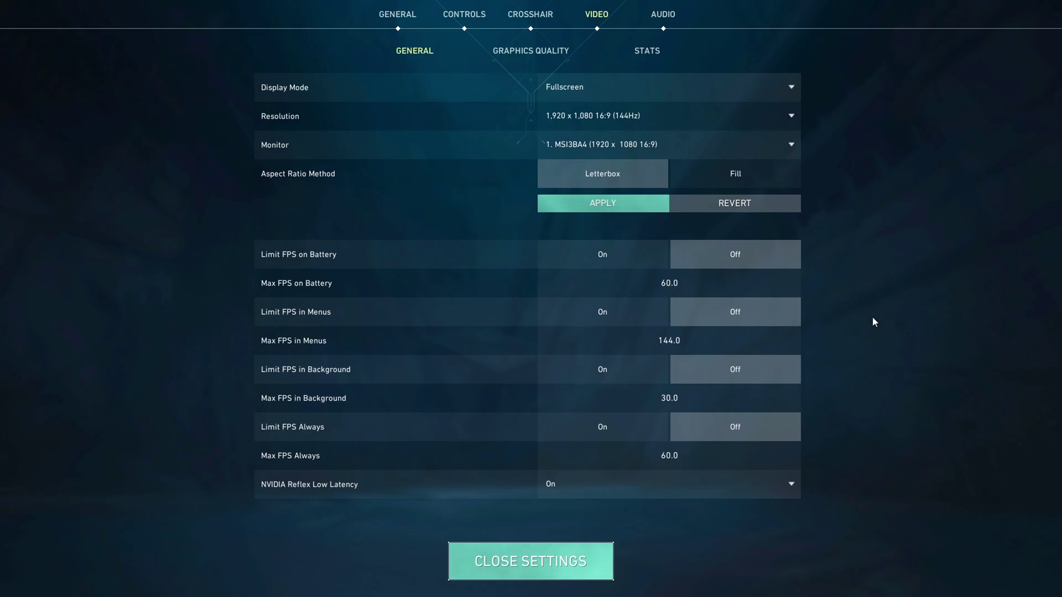
{"action": "left_click", "coordinate": [579, 491]}
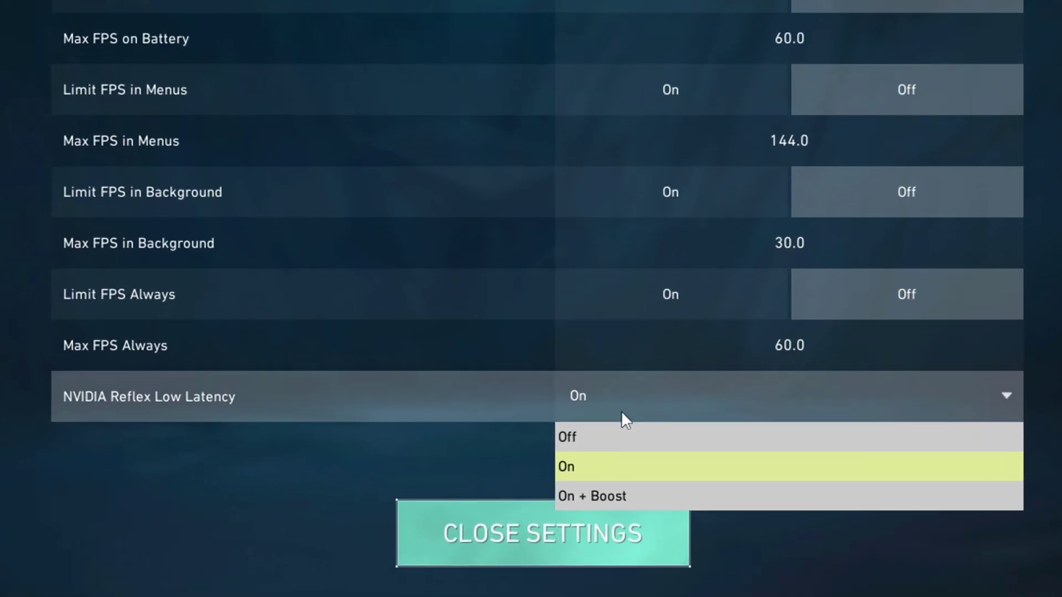
{"action": "left_click", "coordinate": [579, 468]}
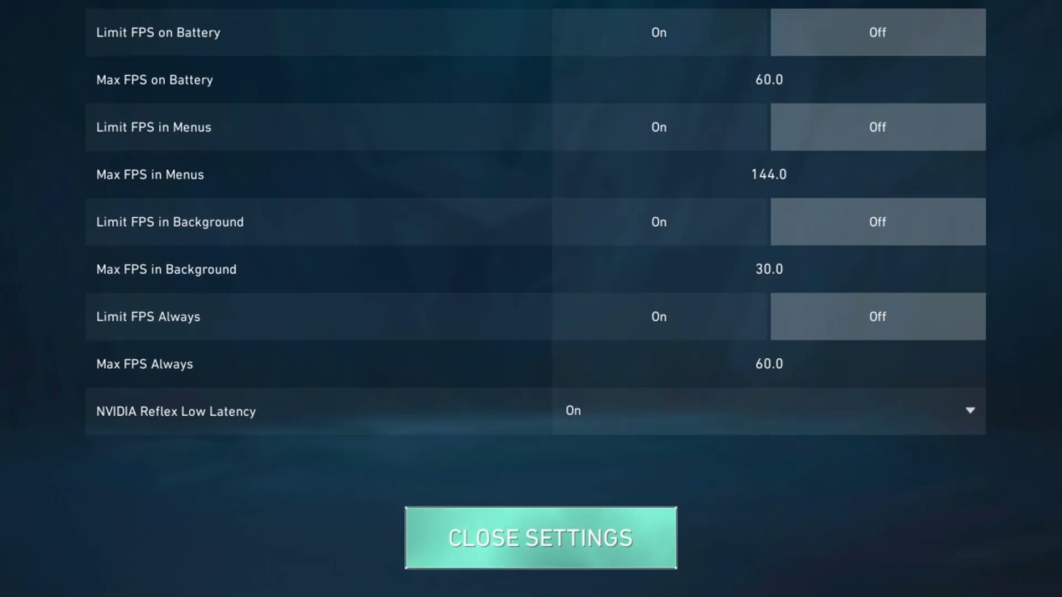
- In Graphics Quality, set UI Quality to Low, Vignette Off and Anti-Aliasing to None
{"action": "left_click", "coordinate": [531, 49]}
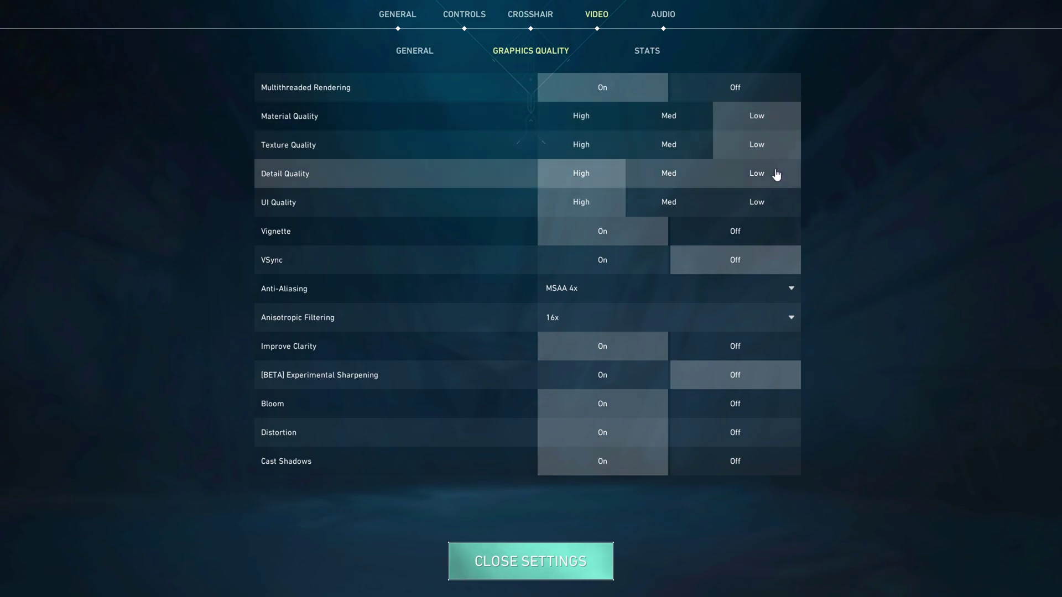
{"action": "left_click", "coordinate": [769, 202]}
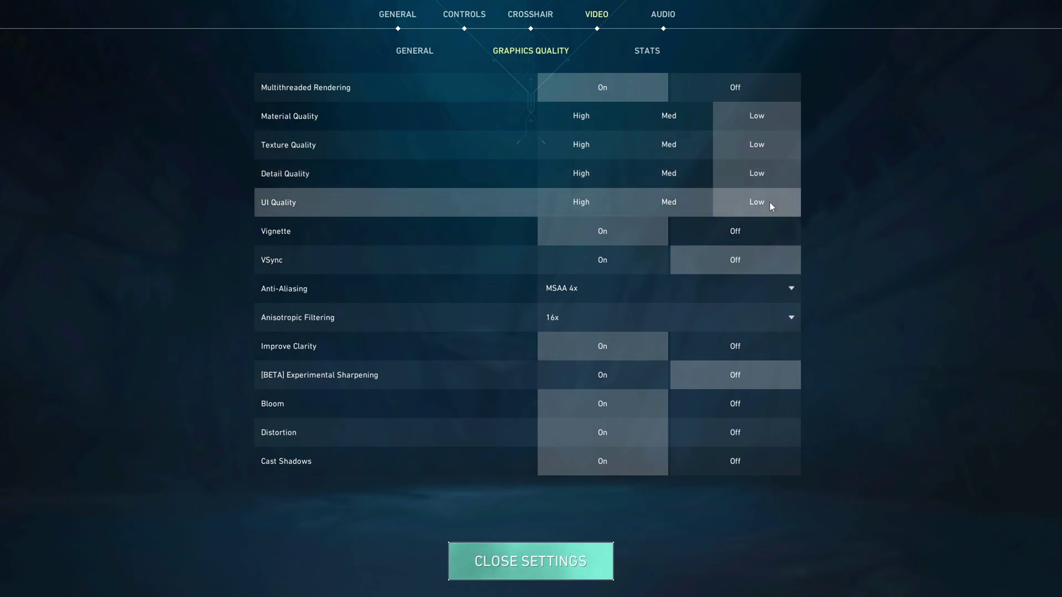
{"action": "left_click", "coordinate": [747, 230]}
{"action": "left_click", "coordinate": [649, 288]}
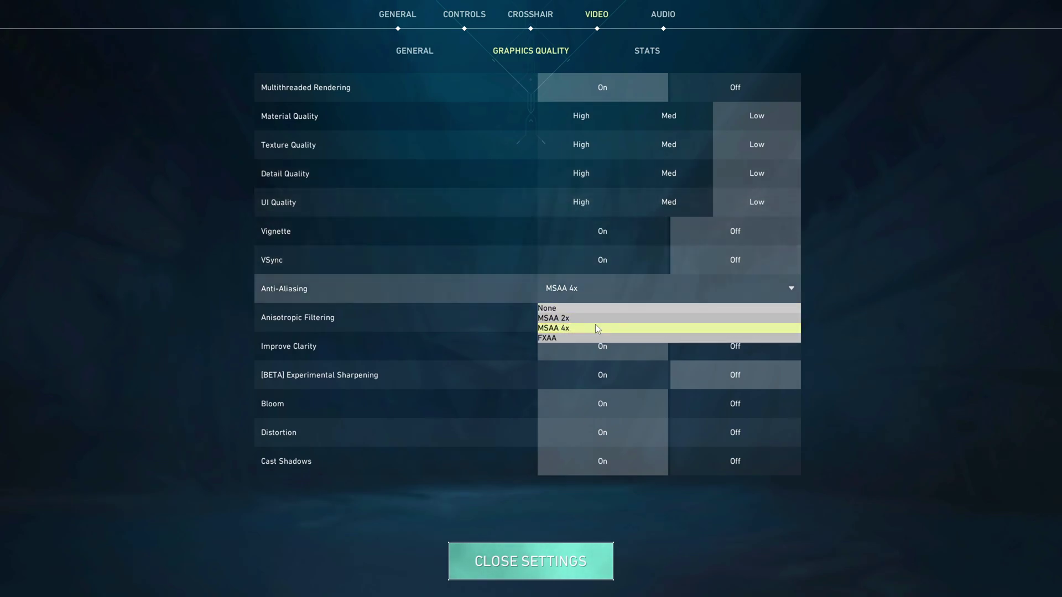
{"action": "left_click", "coordinate": [559, 305]}
- Set Anisotropic Filtering to 1x and turn off Improve Clarity, Distortion and Cast Shadows, keeping Bloom on
{"action": "left_click", "coordinate": [742, 321]}
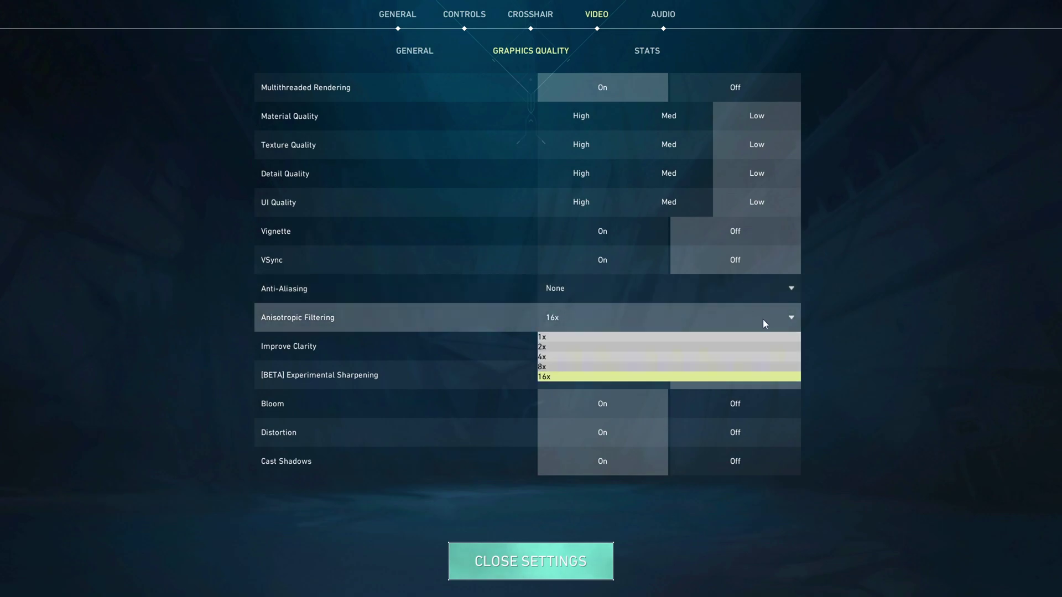
{"action": "left_click", "coordinate": [727, 336]}
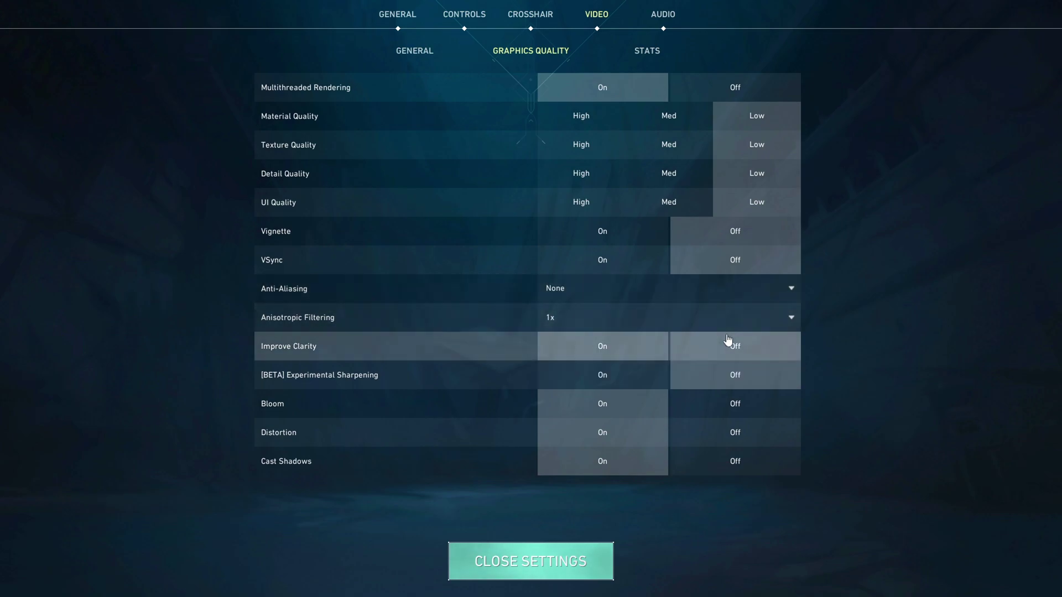
{"action": "left_click", "coordinate": [727, 339]}
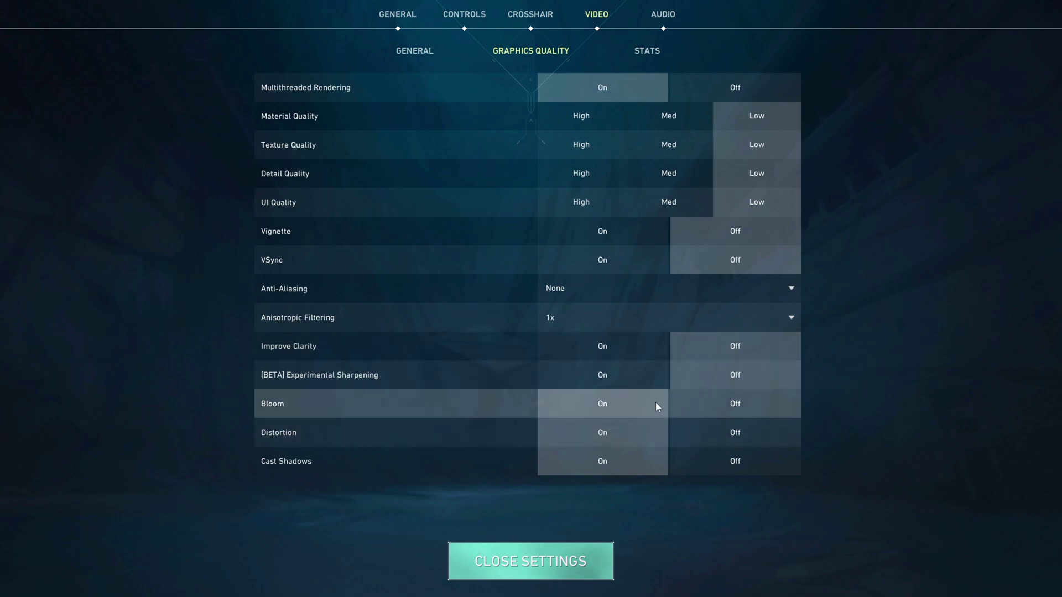
{"action": "left_click", "coordinate": [735, 407]}
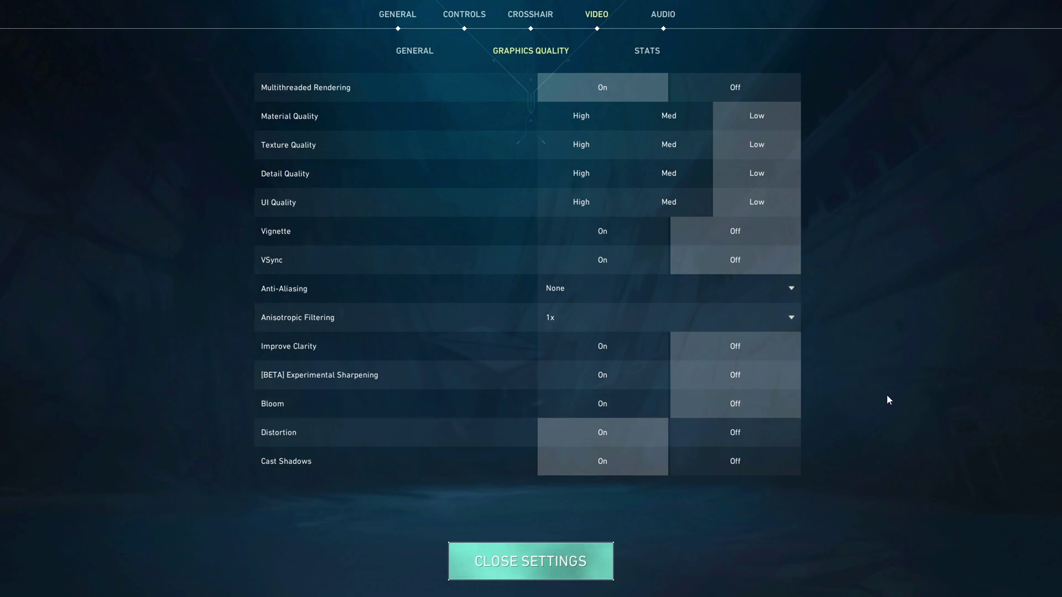
{"action": "left_click", "coordinate": [647, 404]}
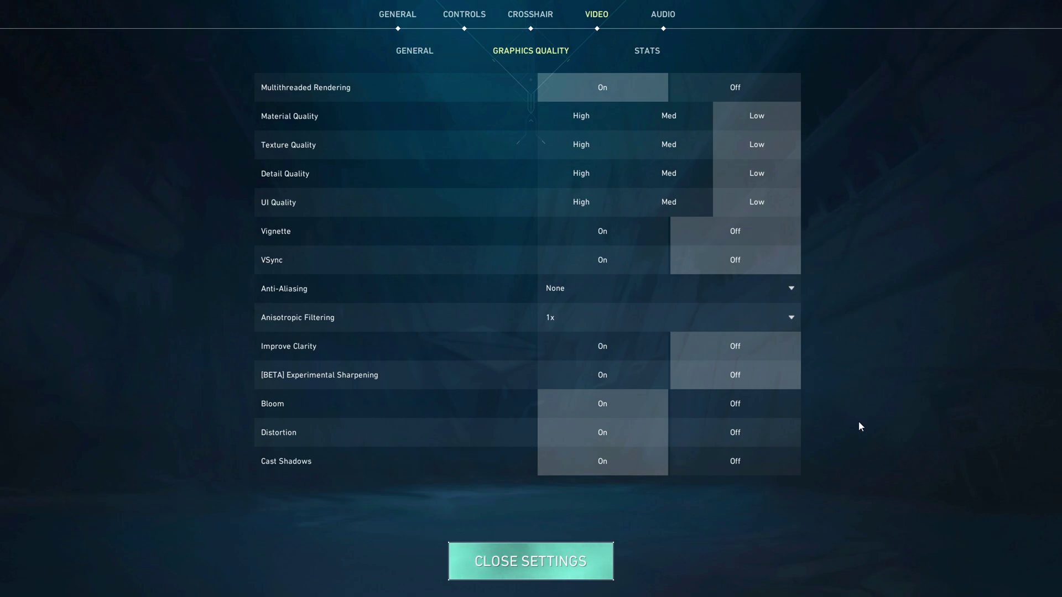
{"action": "left_click", "coordinate": [754, 437]}
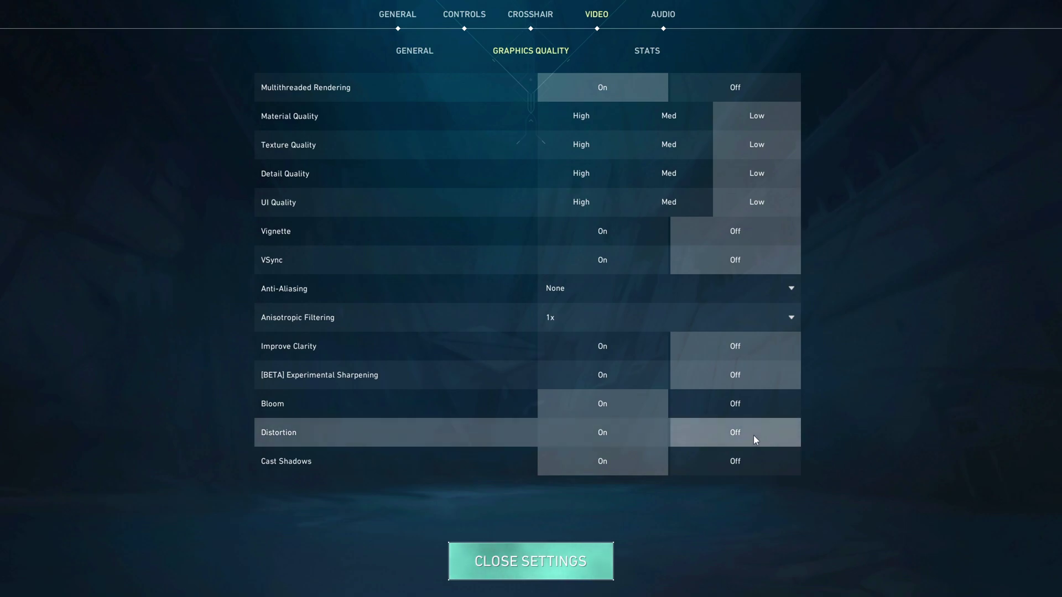
{"action": "left_click", "coordinate": [731, 462]}
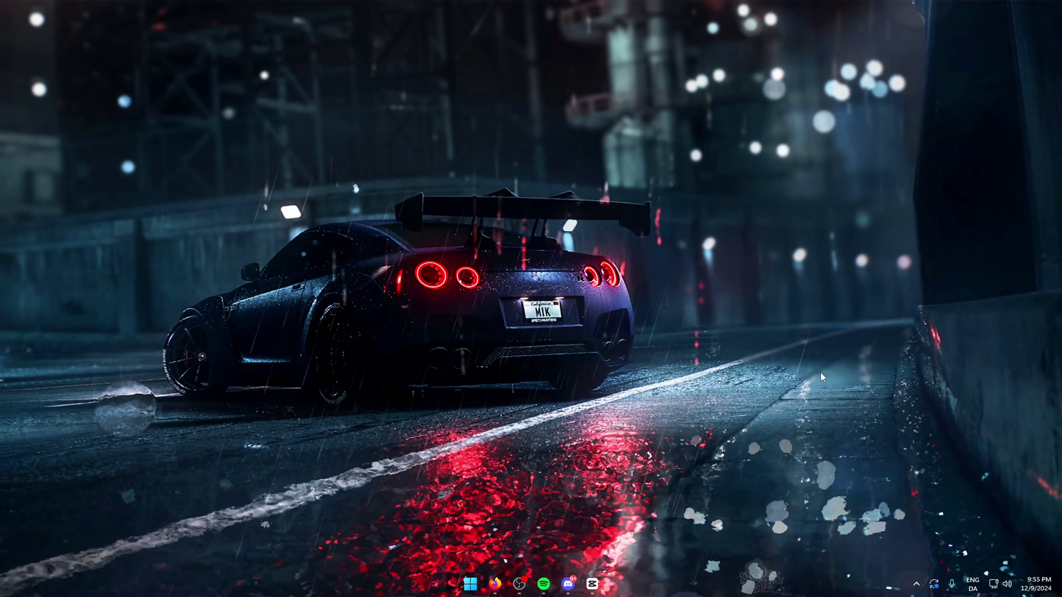
- Turn on hardware-accelerated GPU scheduling in Windows default graphics settings
{"action": "key", "text": "super+i"}
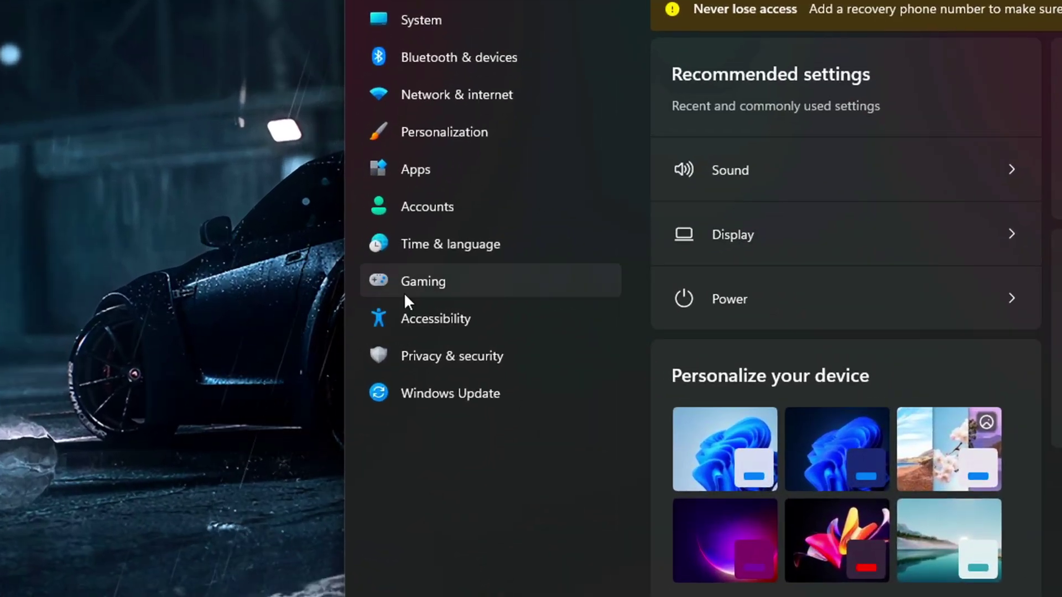
{"action": "left_click", "coordinate": [404, 292]}
{"action": "left_click", "coordinate": [896, 92]}
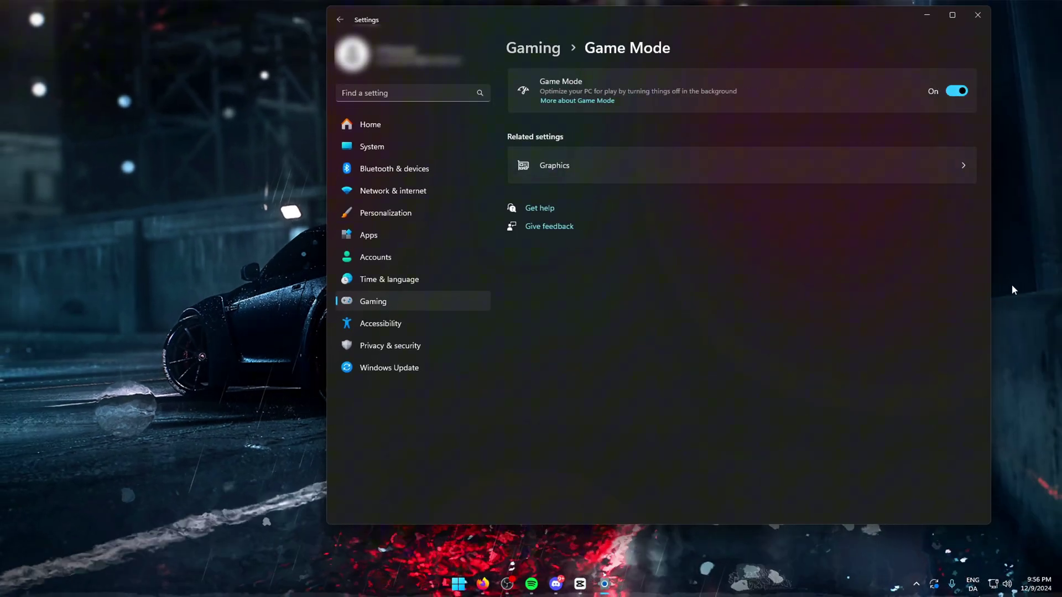
{"action": "left_click", "coordinate": [726, 170]}
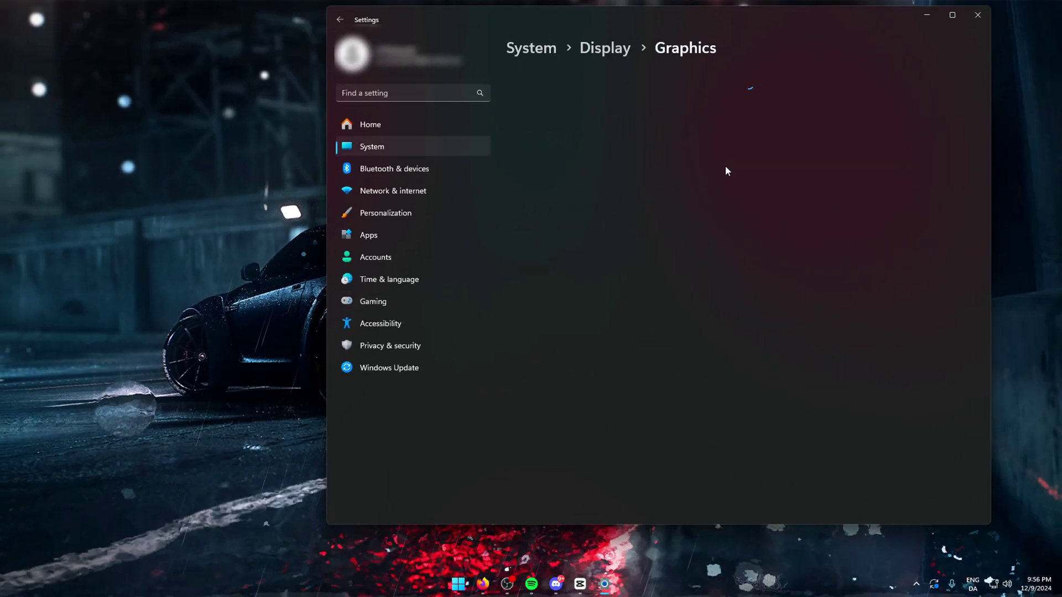
{"action": "left_click", "coordinate": [596, 105]}
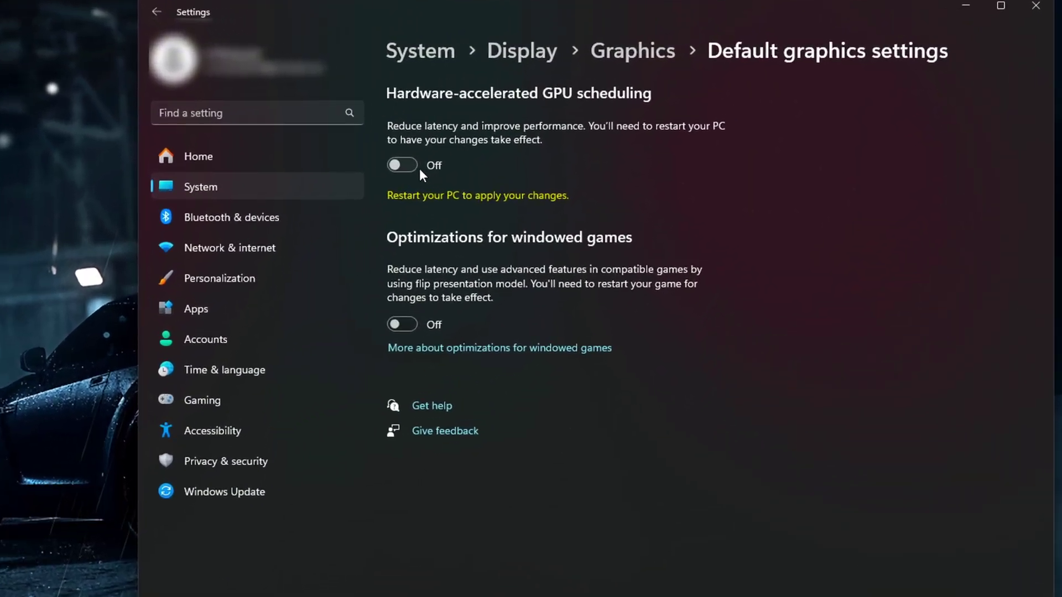
{"action": "left_click", "coordinate": [525, 132]}
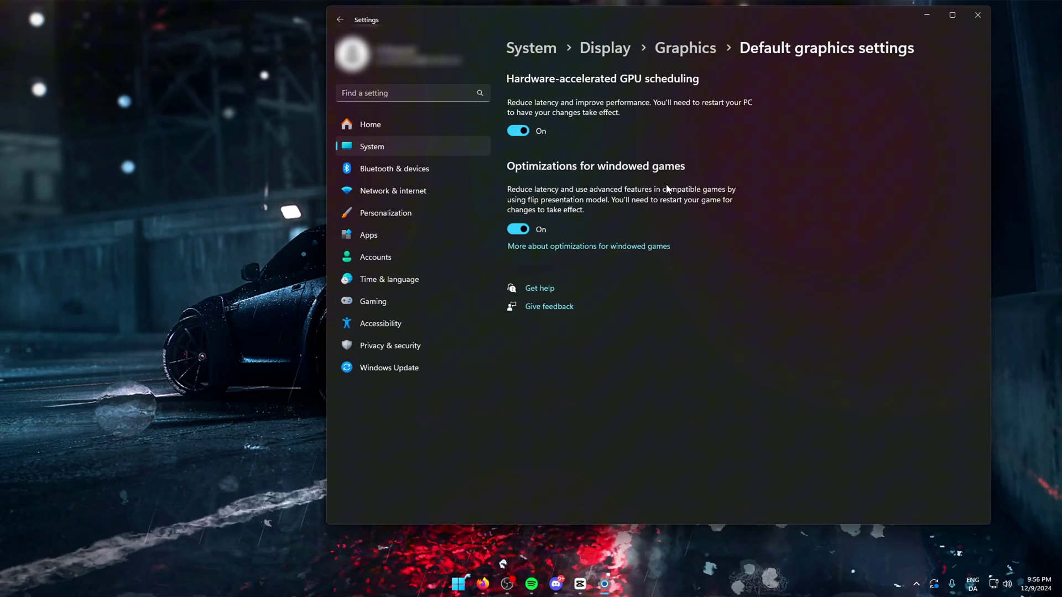
- Save High performance as VALORANT's graphics preference and close Settings
{"action": "left_click", "coordinate": [702, 49]}
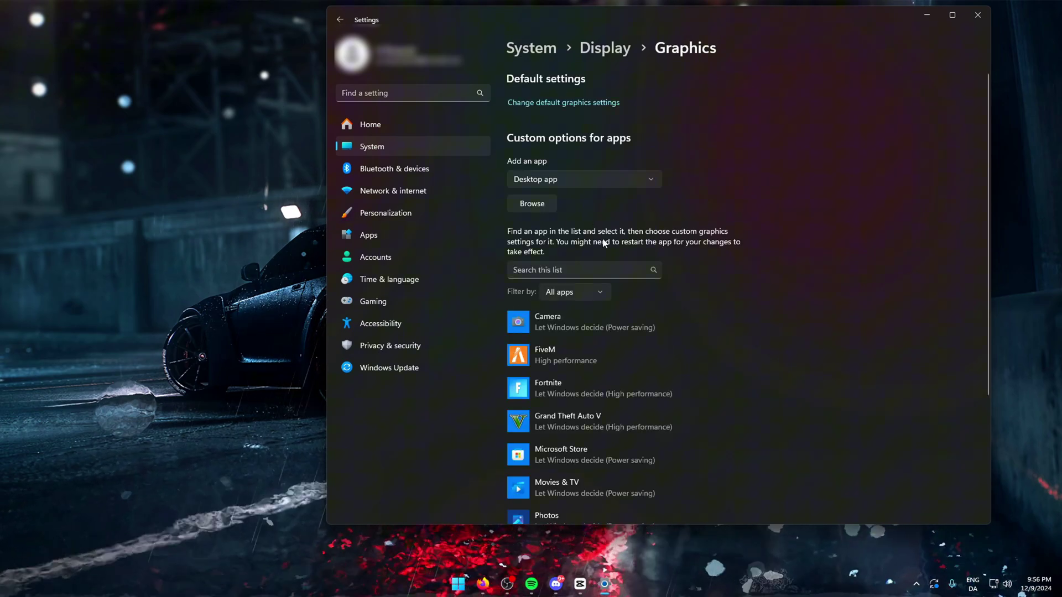
{"action": "scroll", "coordinate": [608, 245], "scroll_direction": "down", "scroll_amount": 5}
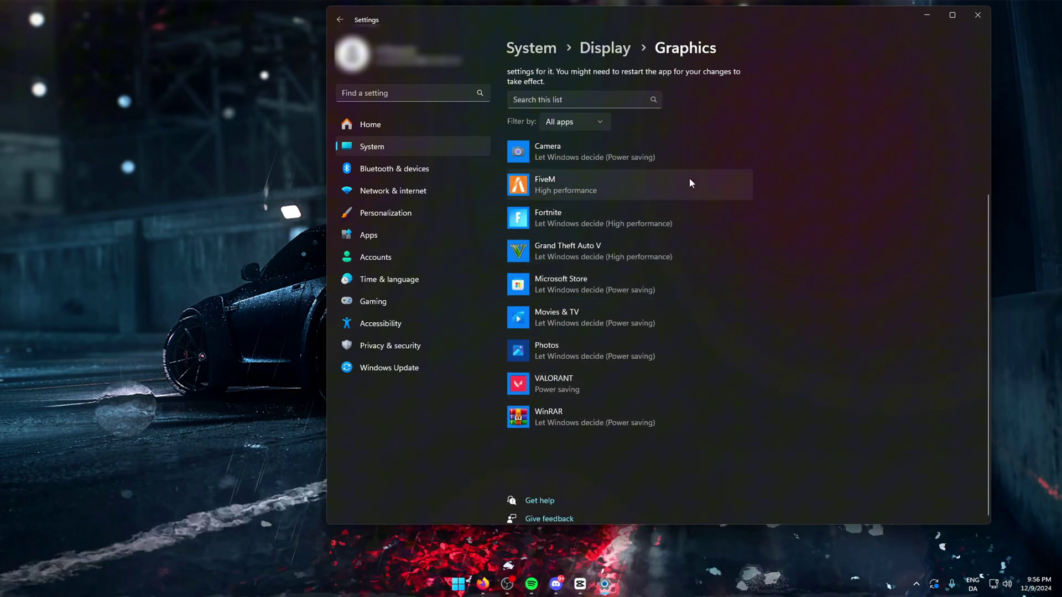
{"action": "left_click", "coordinate": [566, 392]}
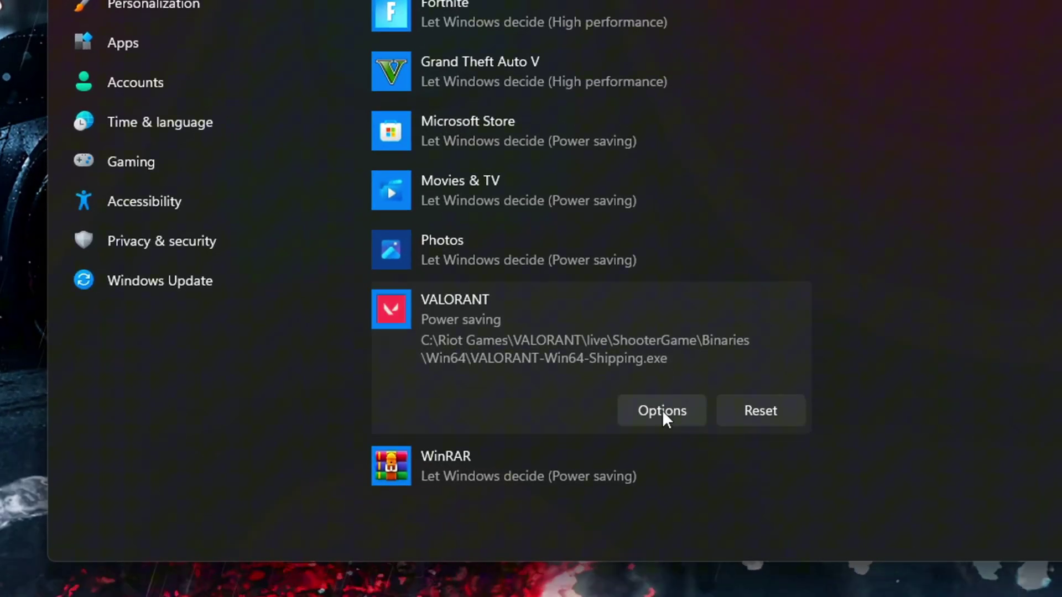
{"action": "left_click", "coordinate": [662, 410]}
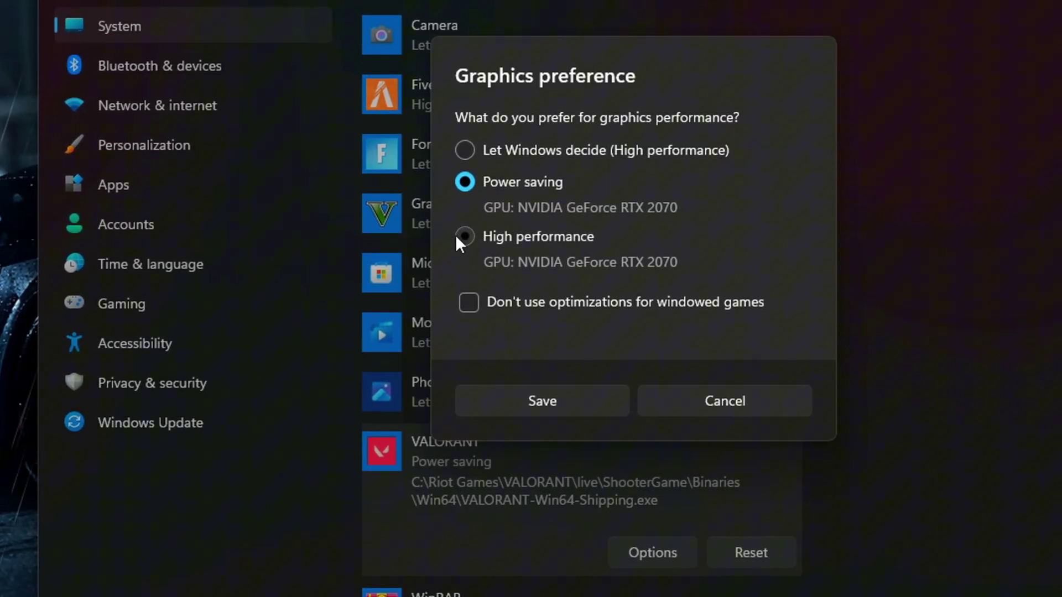
{"action": "left_click", "coordinate": [545, 394]}
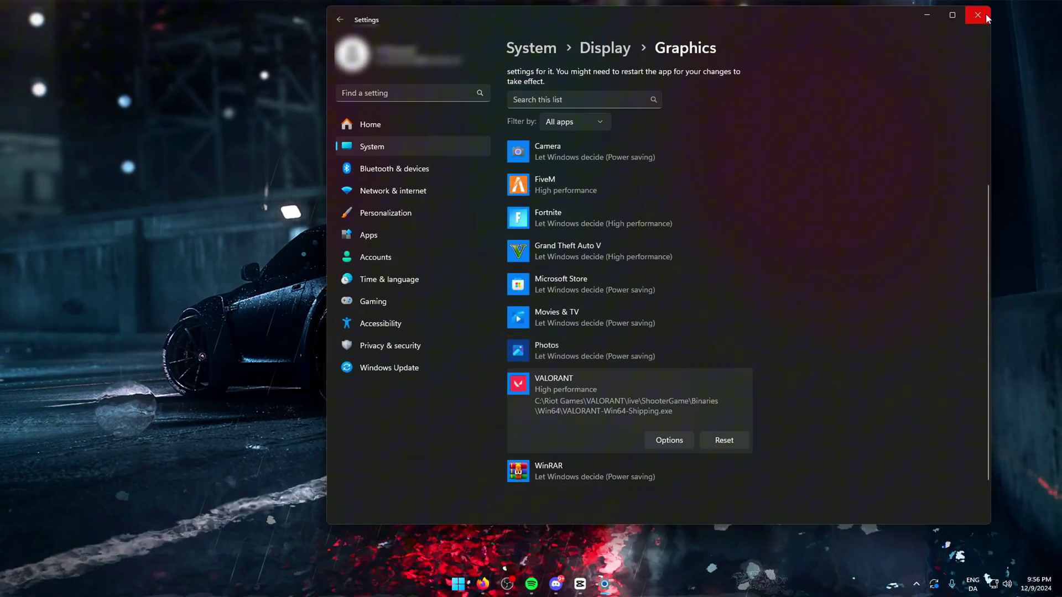
{"action": "left_click", "coordinate": [985, 16]}
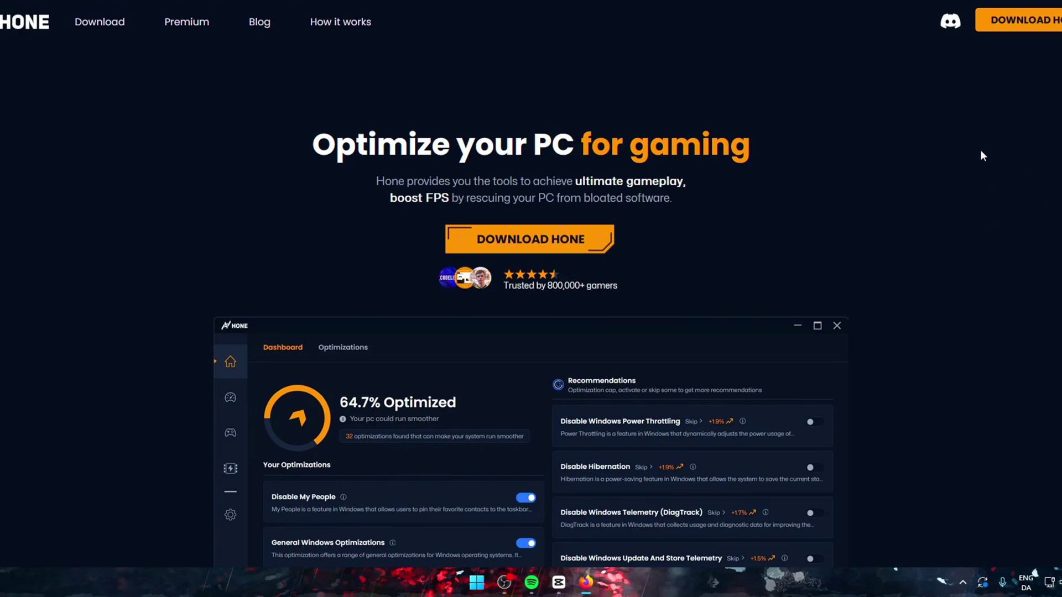
- Scroll down the Hone homepage past the feature sections to the user testimonials
{"action": "scroll", "coordinate": [990, 179], "scroll_direction": "down", "scroll_amount": 5}
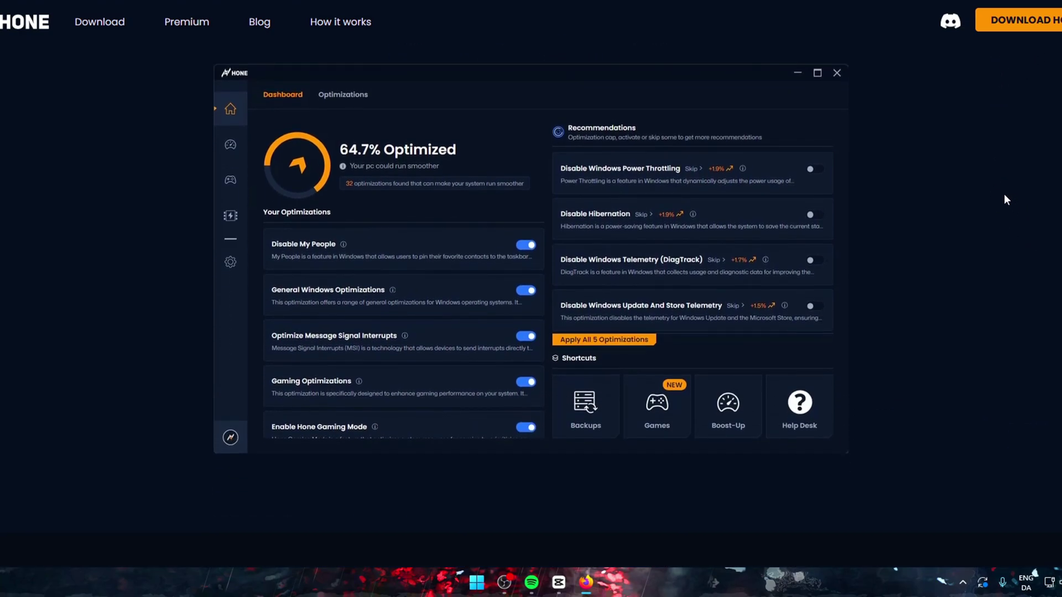
{"action": "scroll", "coordinate": [1003, 200], "scroll_direction": "down", "scroll_amount": 5}
{"action": "scroll", "coordinate": [989, 223], "scroll_direction": "down", "scroll_amount": 1}
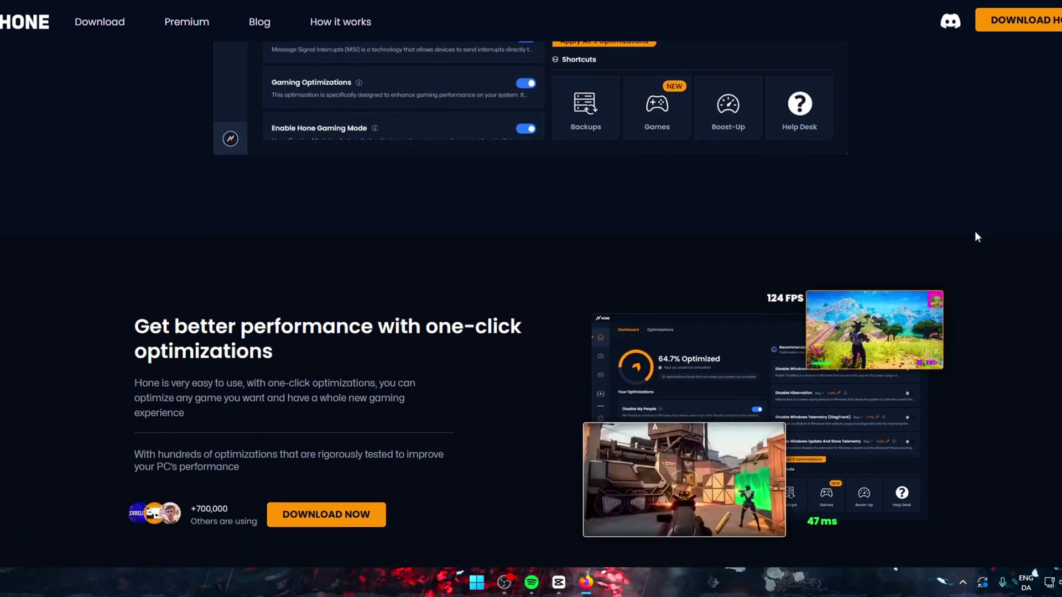
{"action": "scroll", "coordinate": [981, 235], "scroll_direction": "down", "scroll_amount": 2}
{"action": "scroll", "coordinate": [941, 224], "scroll_direction": "down", "scroll_amount": 5}
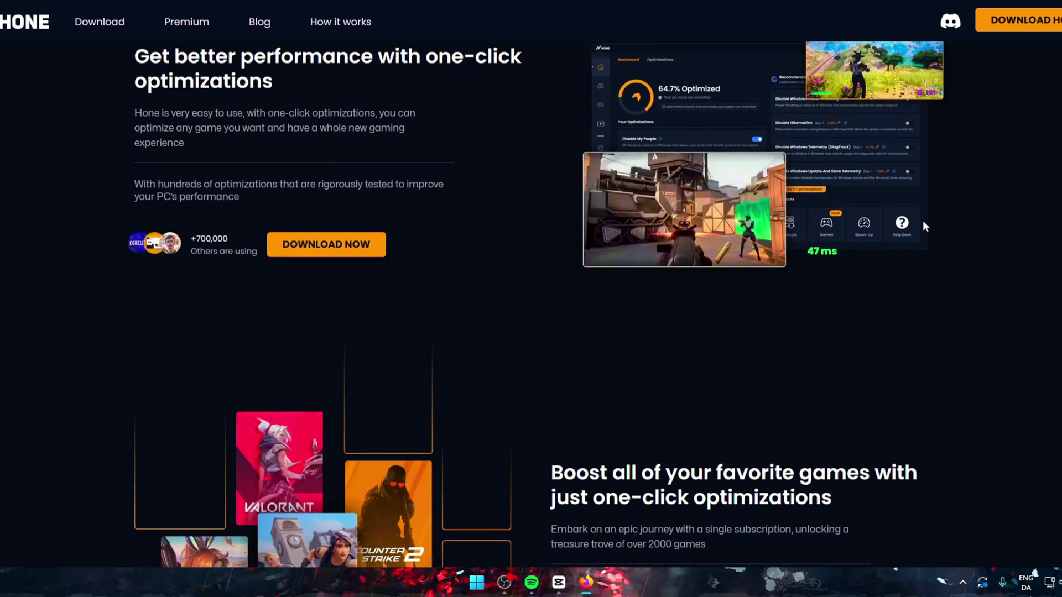
{"action": "scroll", "coordinate": [642, 244], "scroll_direction": "down", "scroll_amount": 6}
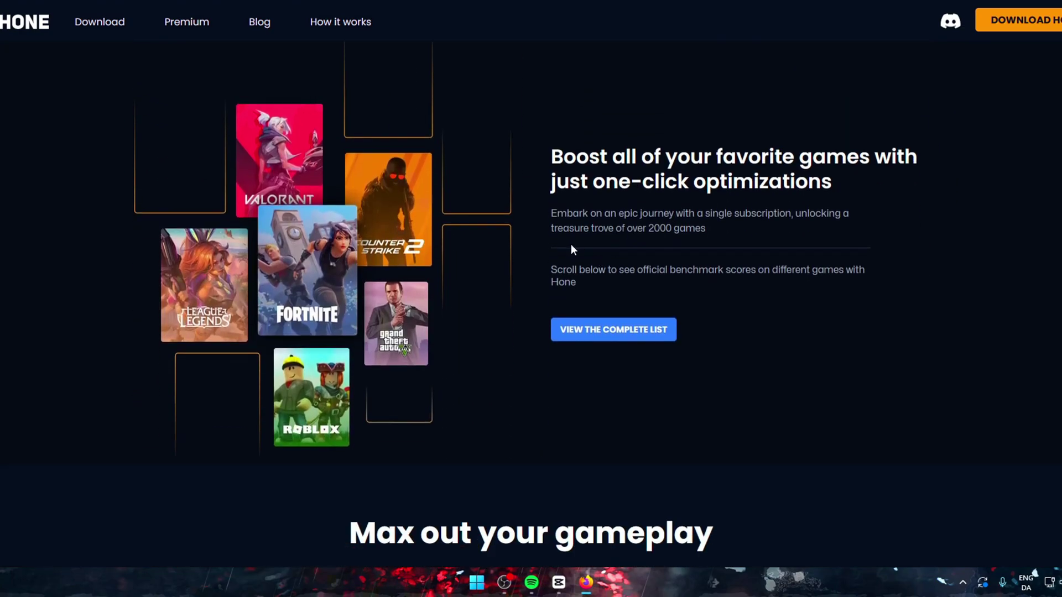
{"action": "scroll", "coordinate": [211, 235], "scroll_direction": "up", "scroll_amount": 4}
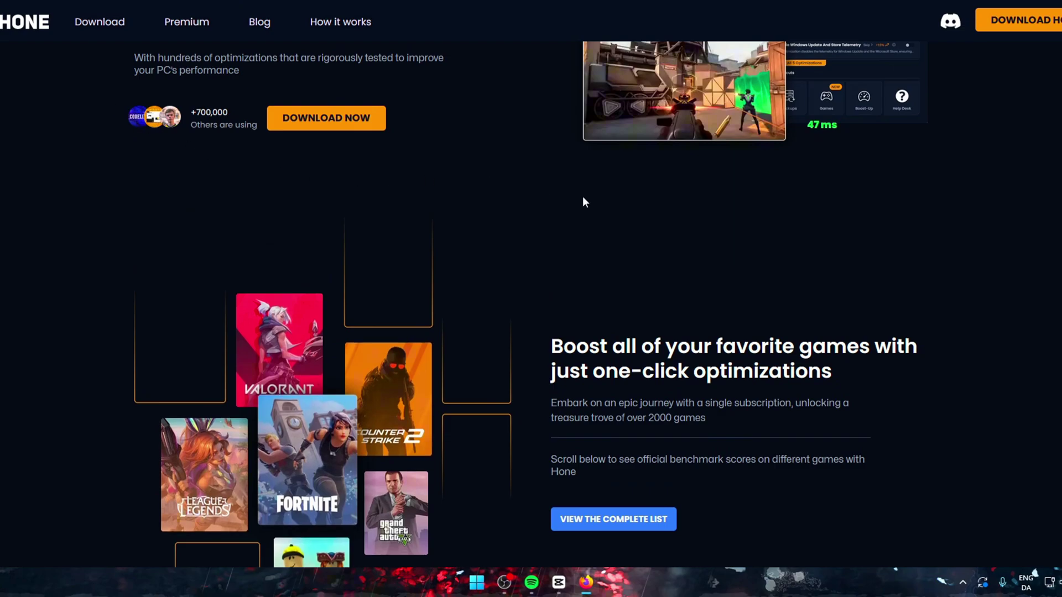
{"action": "scroll", "coordinate": [594, 208], "scroll_direction": "down", "scroll_amount": 14}
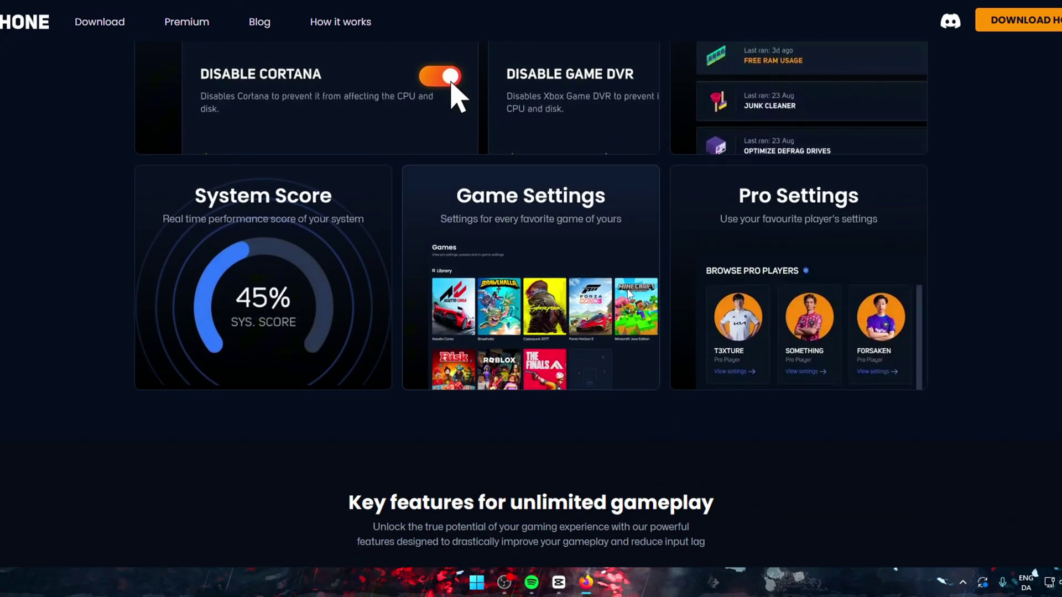
{"action": "scroll", "coordinate": [627, 289], "scroll_direction": "down", "scroll_amount": 1}
{"action": "scroll", "coordinate": [615, 281], "scroll_direction": "down", "scroll_amount": 11}
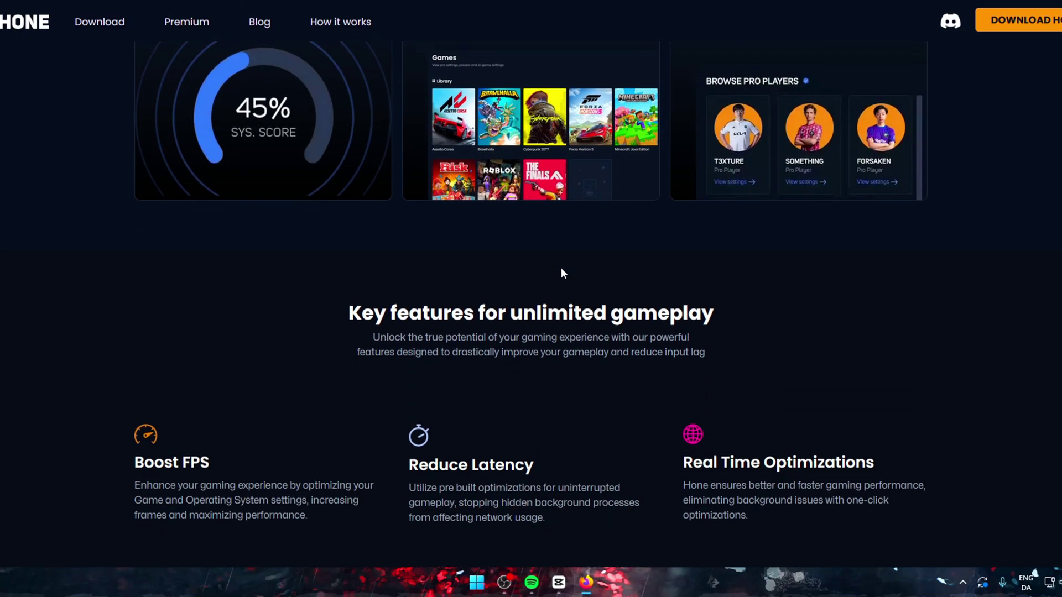
{"action": "scroll", "coordinate": [551, 306], "scroll_direction": "down", "scroll_amount": 16}
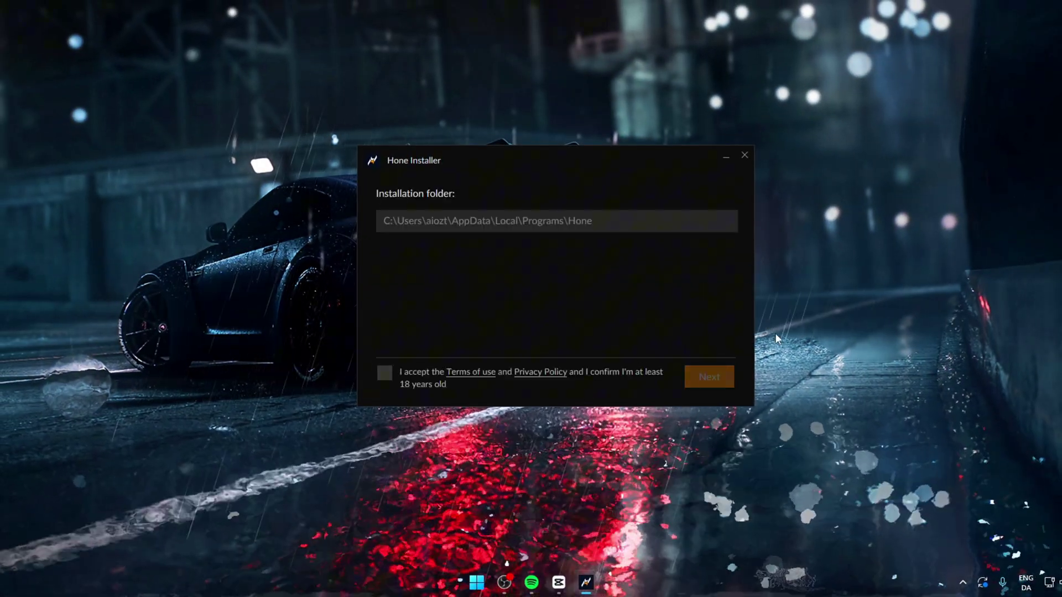
- Install Hone by accepting the terms, then open the System Backup page from the Dashboard
{"action": "left_click", "coordinate": [402, 374]}
{"action": "left_click", "coordinate": [700, 376]}
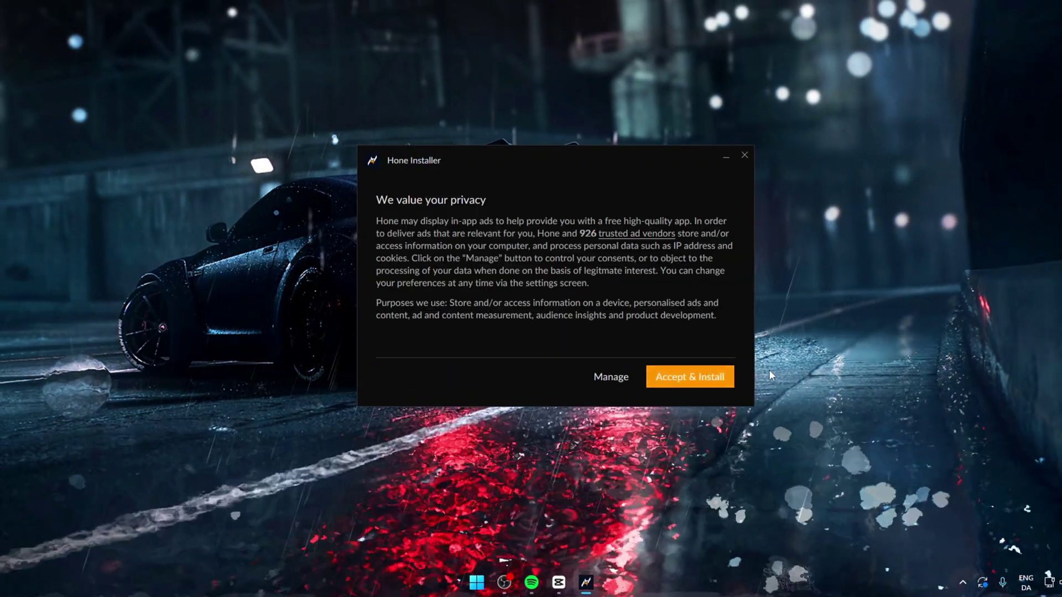
{"action": "left_click", "coordinate": [711, 376]}
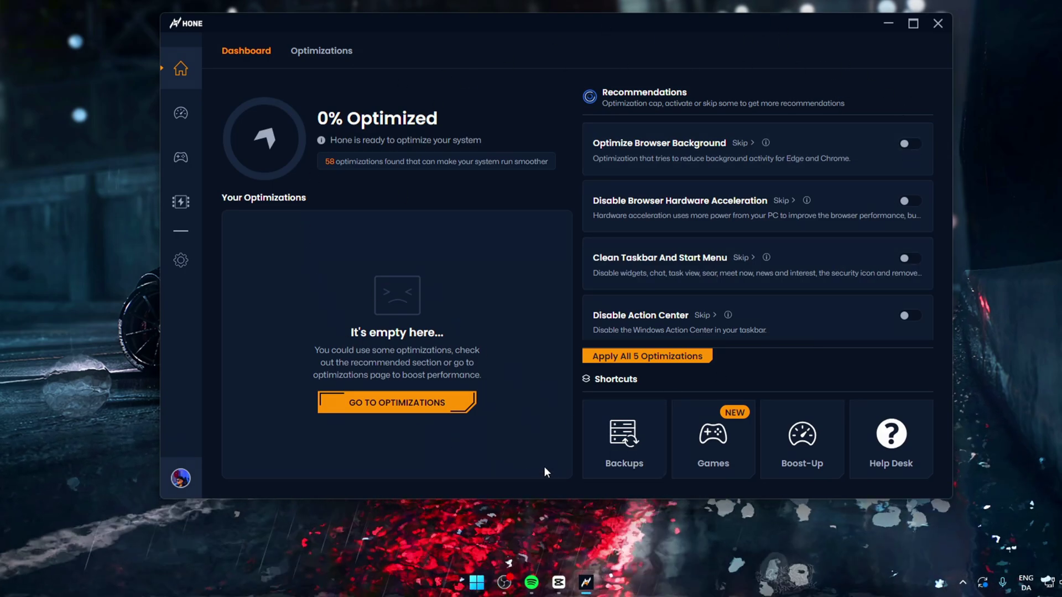
{"action": "left_click", "coordinate": [602, 461]}
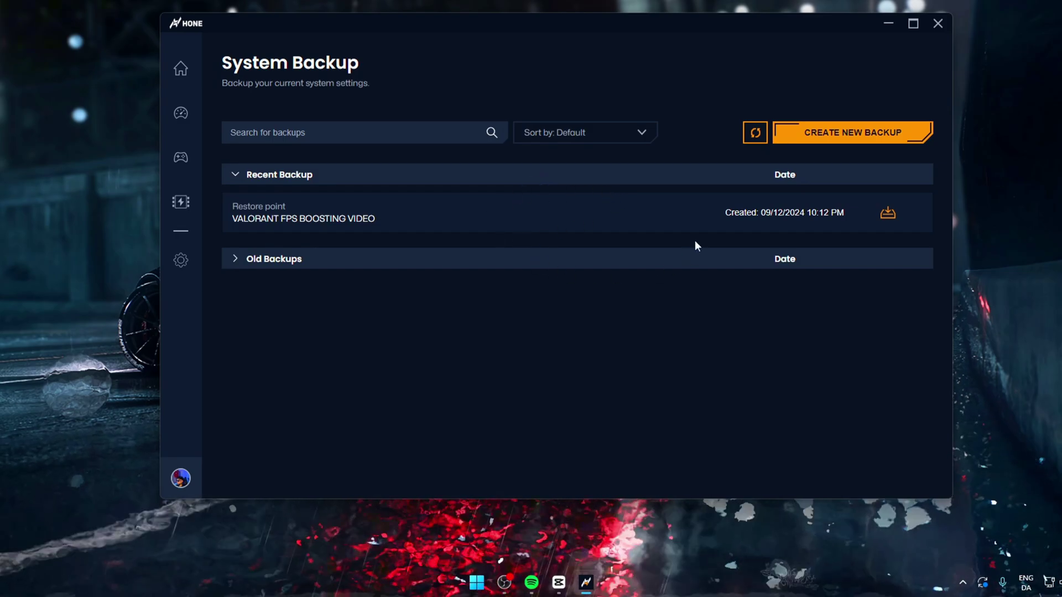
- Dismiss a new backup prompt, then browse the General optimizations list from the dashboard
{"action": "left_click", "coordinate": [803, 138]}
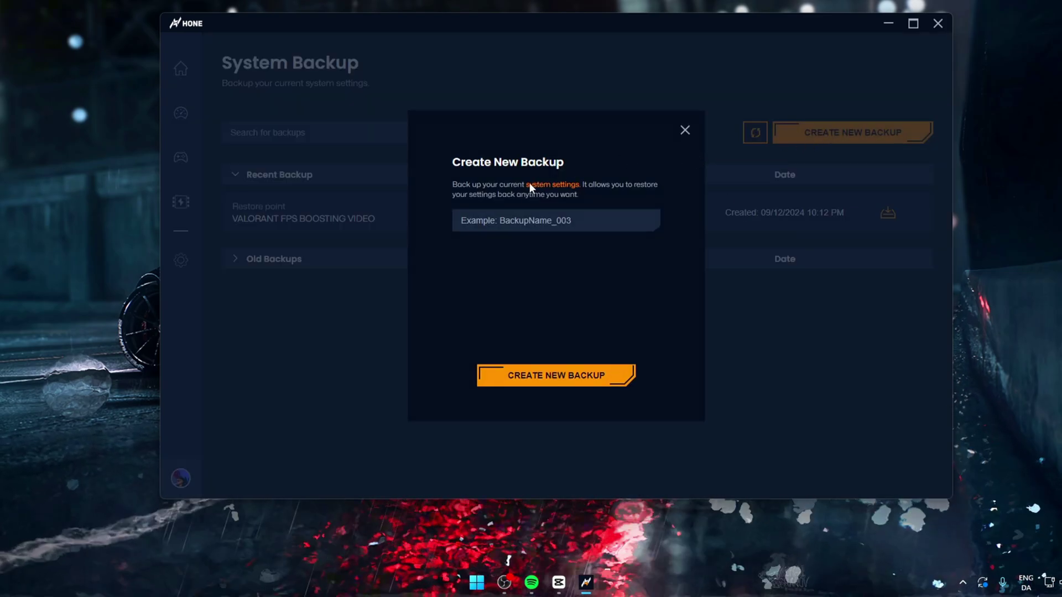
{"action": "left_click", "coordinate": [686, 131]}
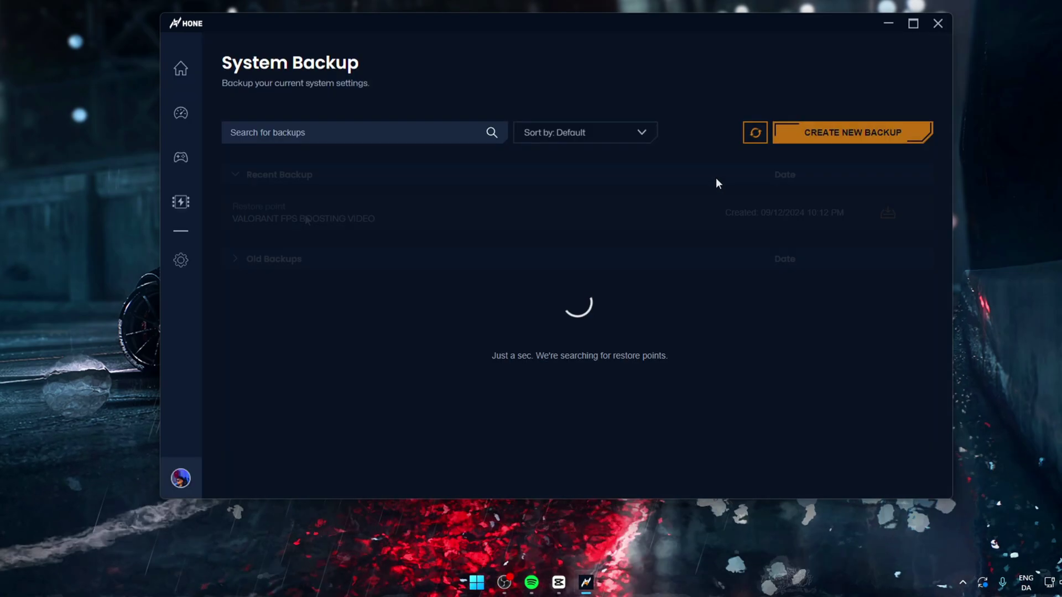
{"action": "left_click", "coordinate": [185, 70]}
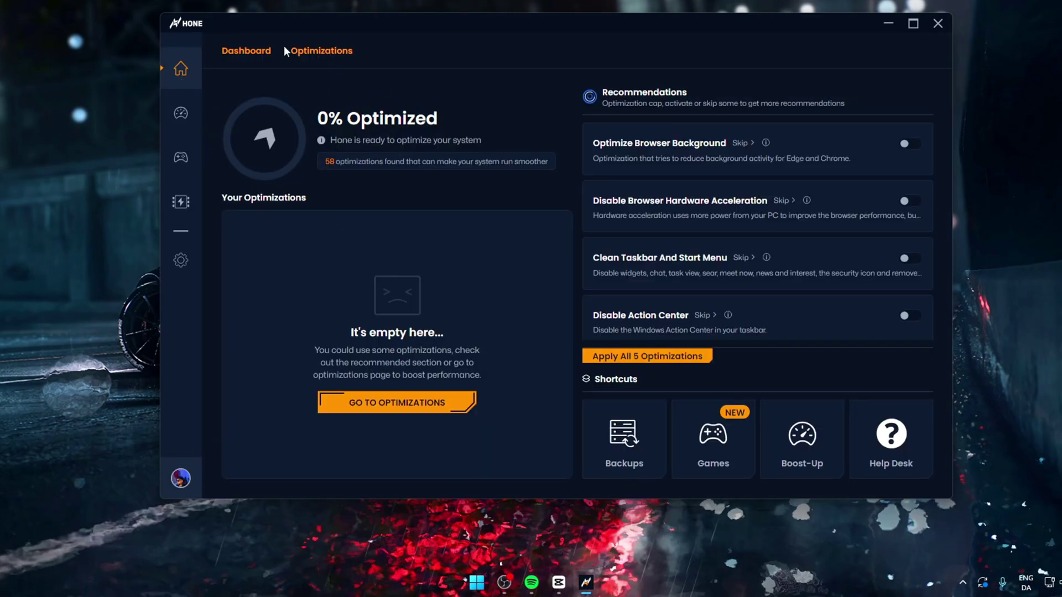
{"action": "left_click", "coordinate": [332, 51]}
{"action": "scroll", "coordinate": [769, 277], "scroll_direction": "down", "scroll_amount": 5}
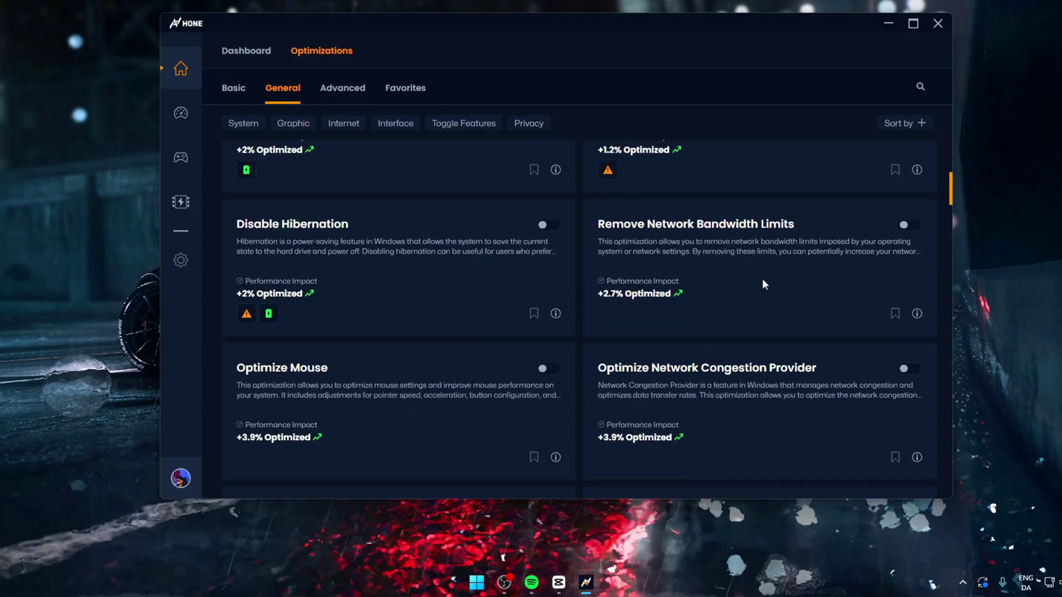
{"action": "scroll", "coordinate": [483, 226], "scroll_direction": "down", "scroll_amount": 10}
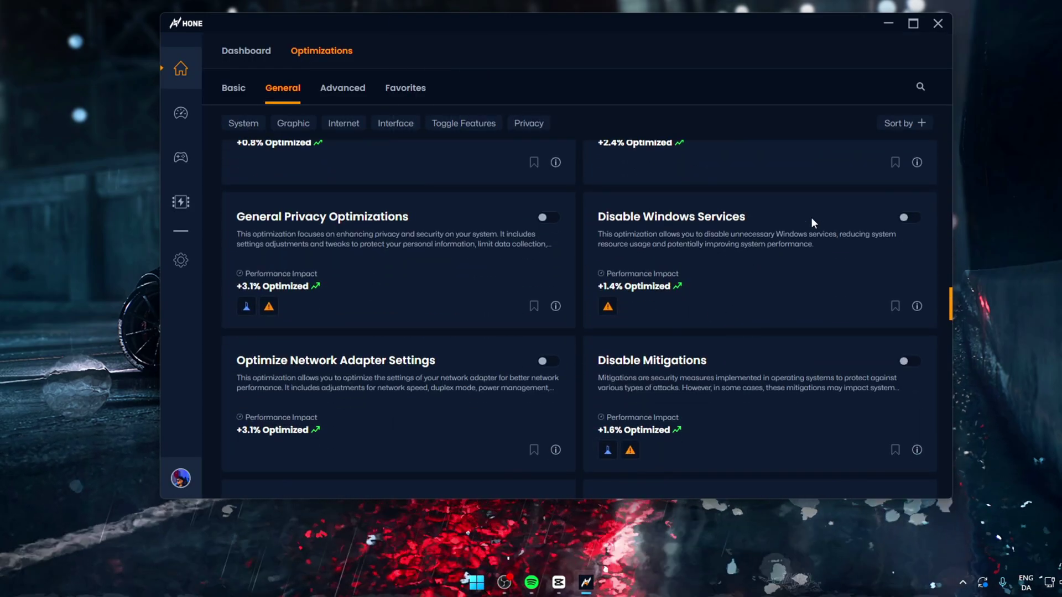
{"action": "scroll", "coordinate": [811, 216], "scroll_direction": "up", "scroll_amount": 2}
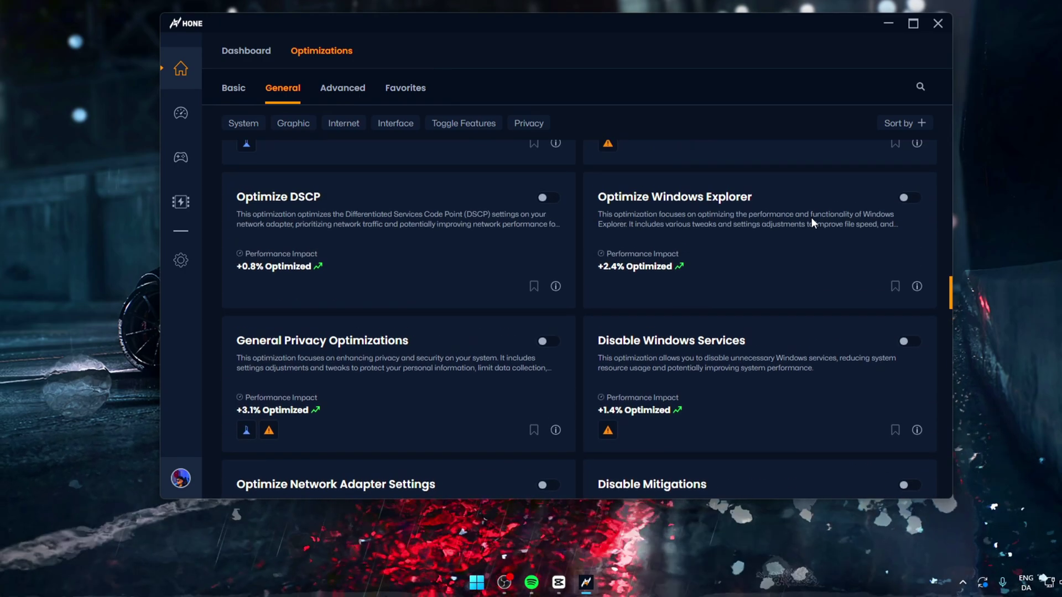
{"action": "scroll", "coordinate": [812, 217], "scroll_direction": "up", "scroll_amount": 10}
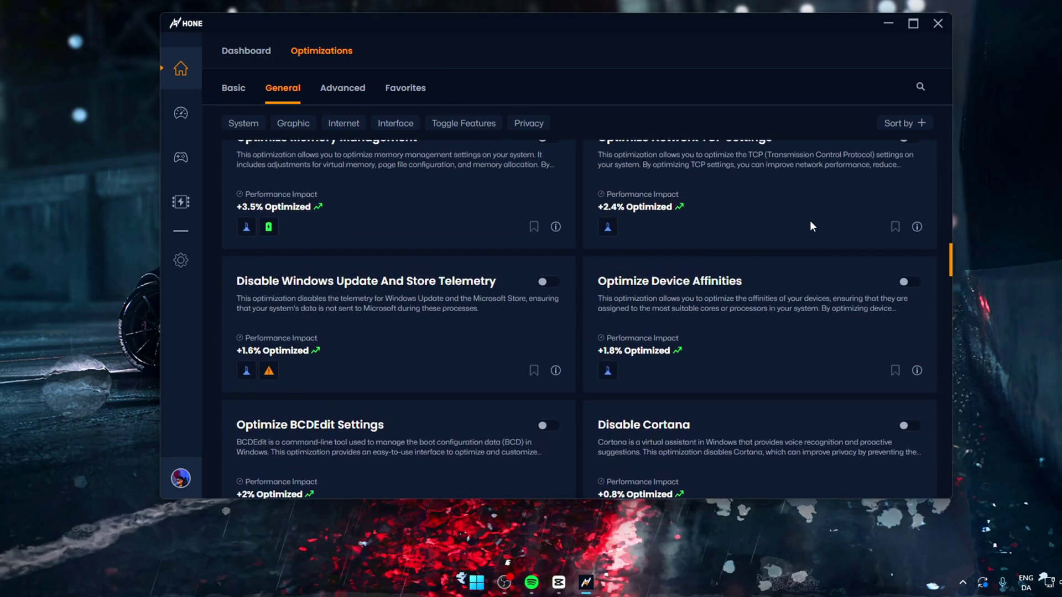
{"action": "scroll", "coordinate": [811, 237], "scroll_direction": "up", "scroll_amount": 10}
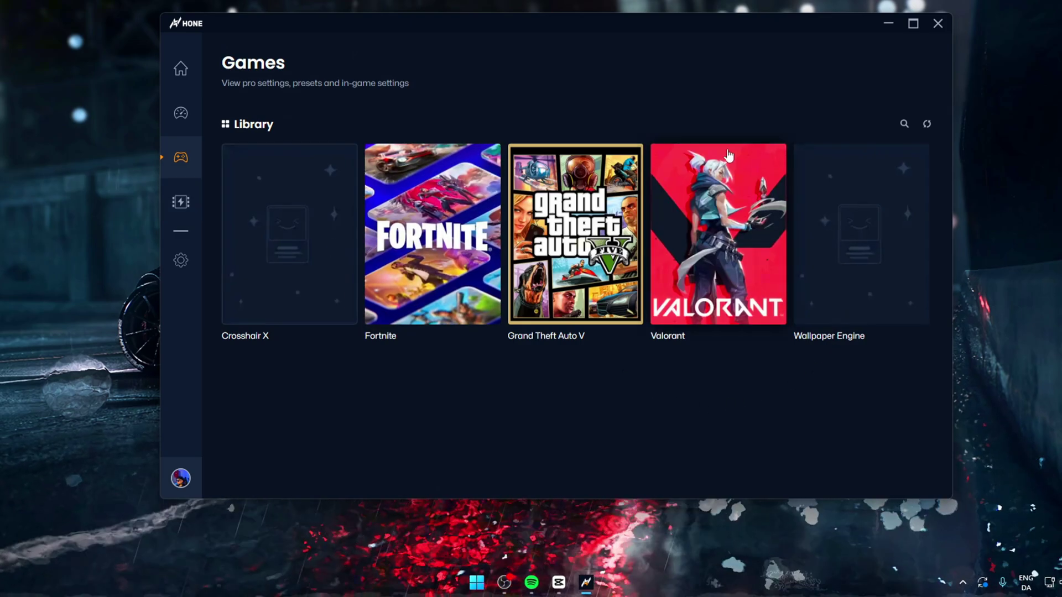
- Open Valorant's optimization page from its Games library tile
{"action": "left_click", "coordinate": [695, 277]}
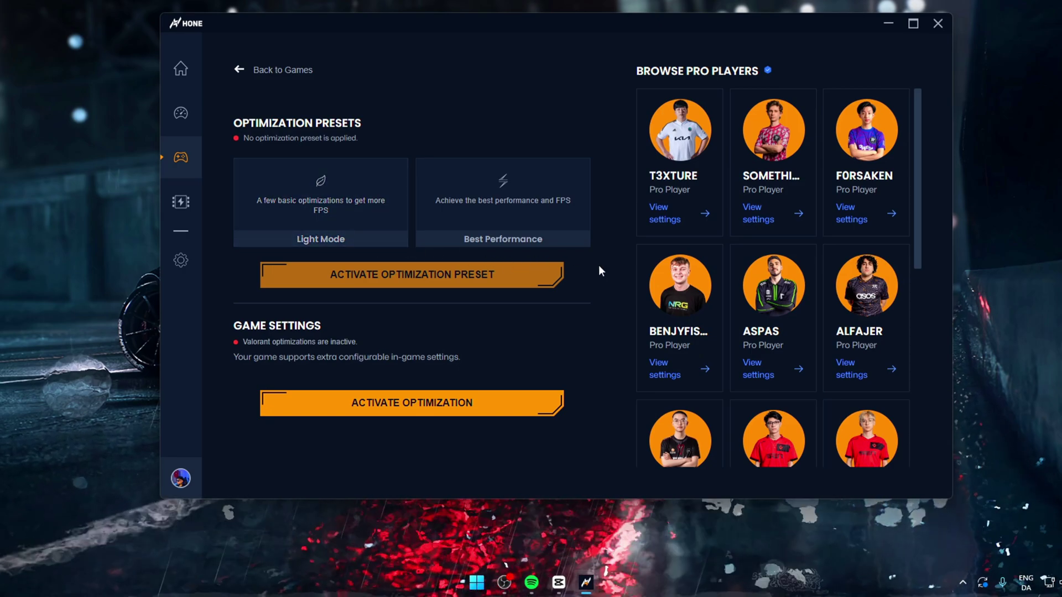
- Preview the Best Performance and Light Mode presets' optimization lists, closing each
{"action": "left_click", "coordinate": [570, 230]}
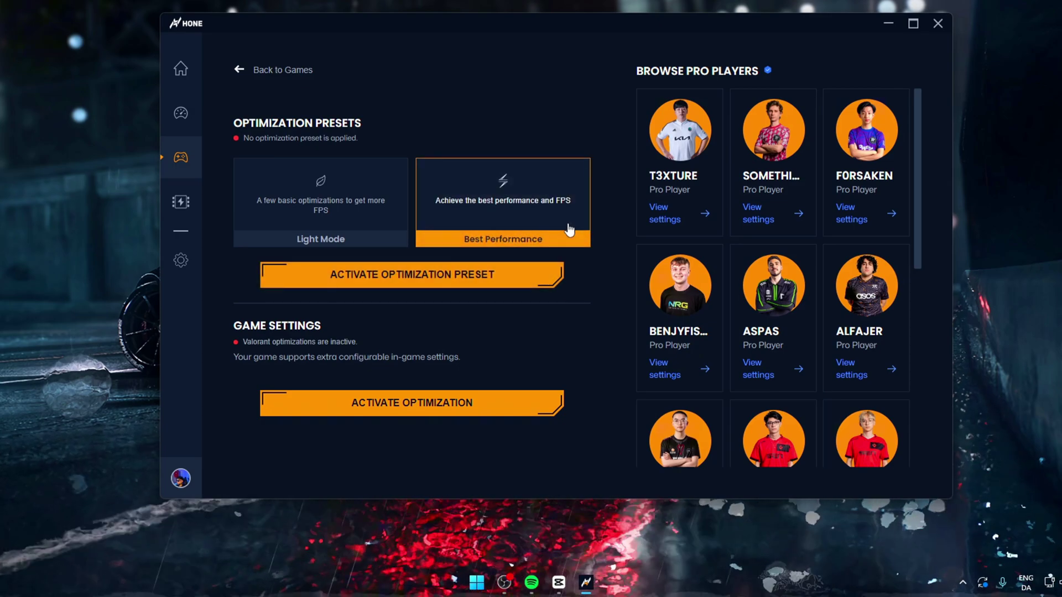
{"action": "left_click", "coordinate": [494, 279]}
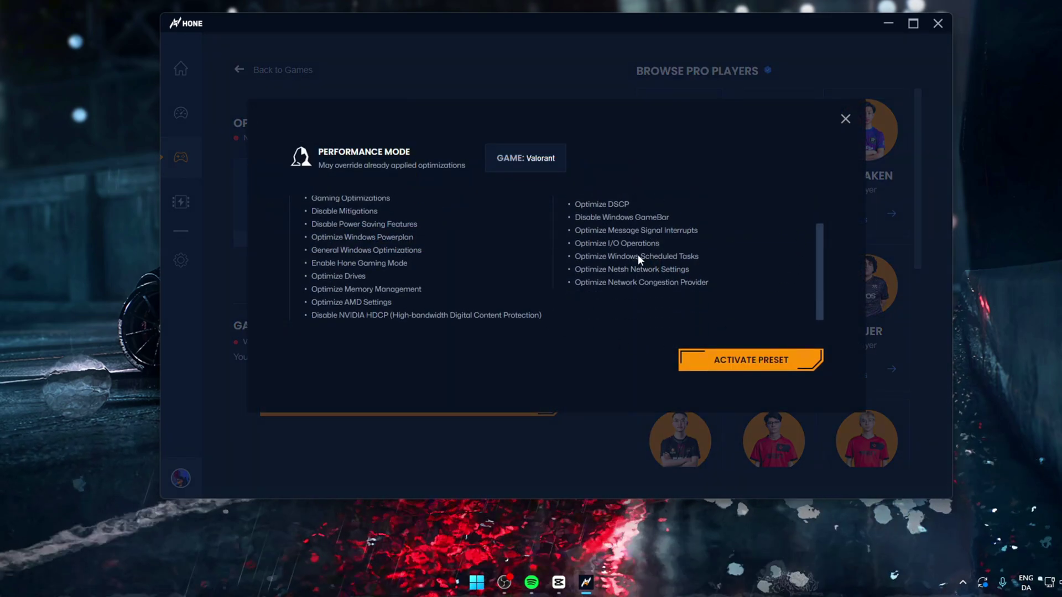
{"action": "scroll", "coordinate": [360, 284], "scroll_direction": "up", "scroll_amount": 2}
{"action": "scroll", "coordinate": [583, 217], "scroll_direction": "down", "scroll_amount": 2}
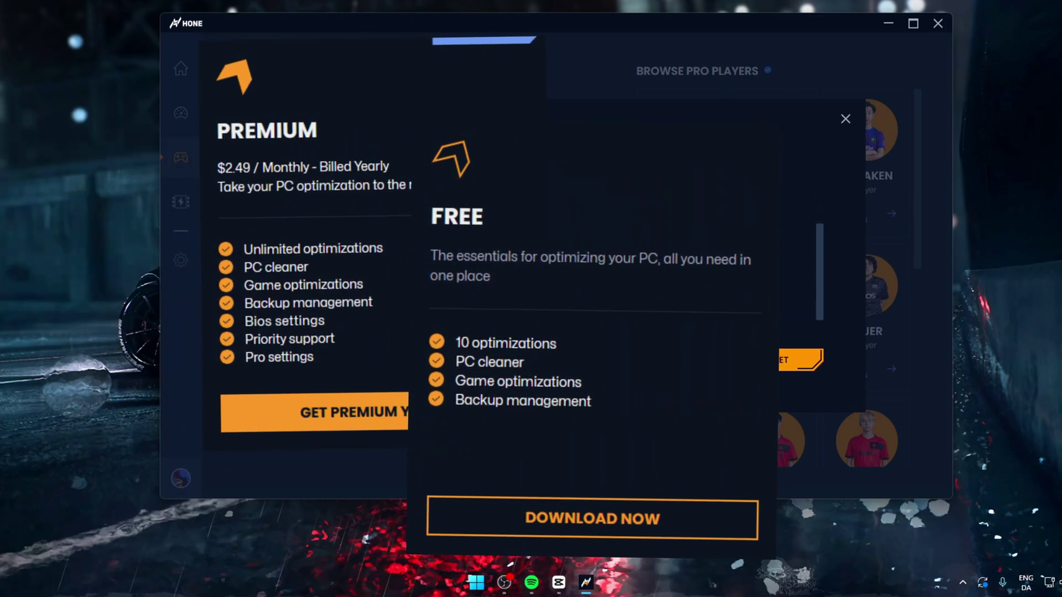
{"action": "scroll", "coordinate": [638, 238], "scroll_direction": "up", "scroll_amount": 1}
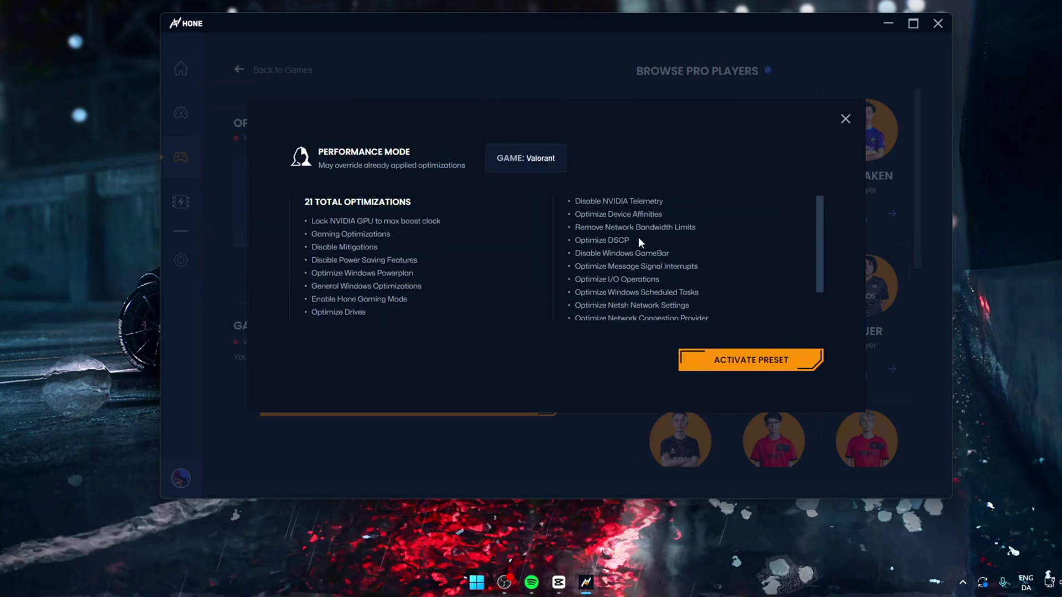
{"action": "left_click", "coordinate": [845, 119]}
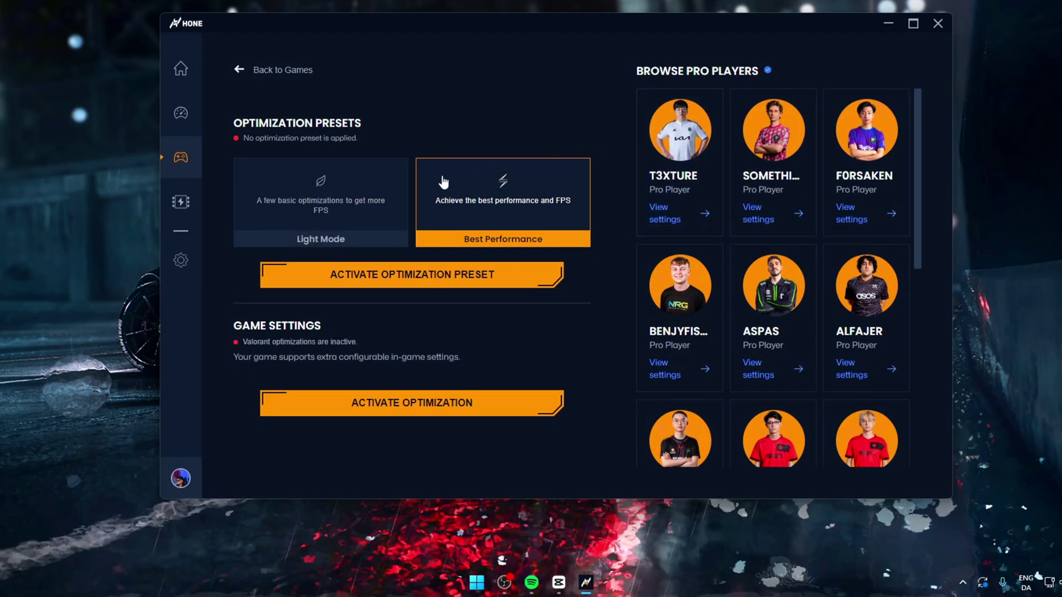
{"action": "left_click", "coordinate": [386, 239]}
{"action": "left_click", "coordinate": [388, 272]}
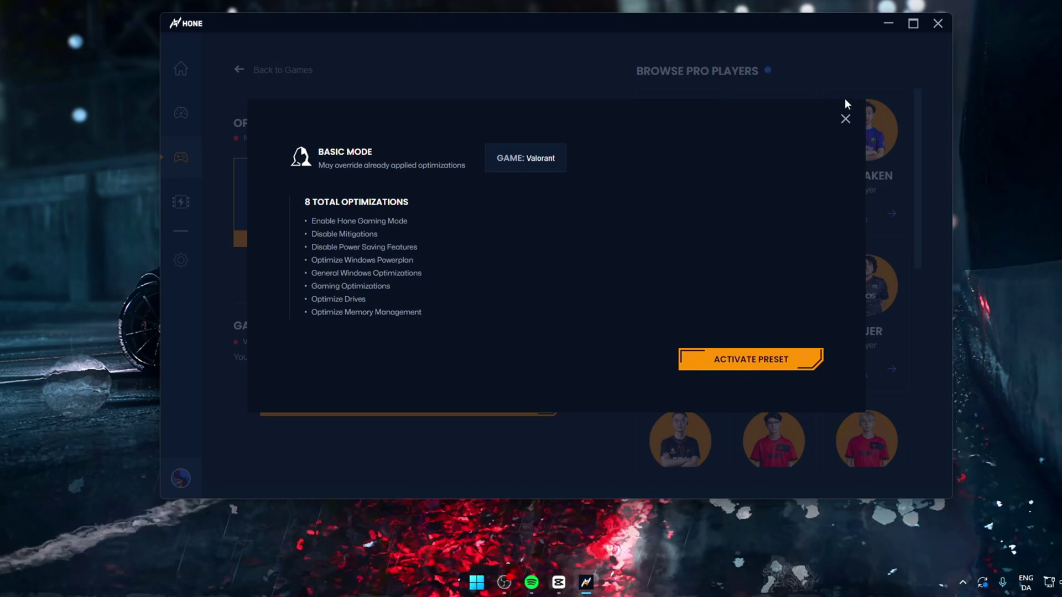
{"action": "left_click", "coordinate": [845, 119]}
- Activate Valorant's Best Performance preset and close the finished progress window
{"action": "left_click", "coordinate": [495, 244]}
{"action": "left_click", "coordinate": [480, 271]}
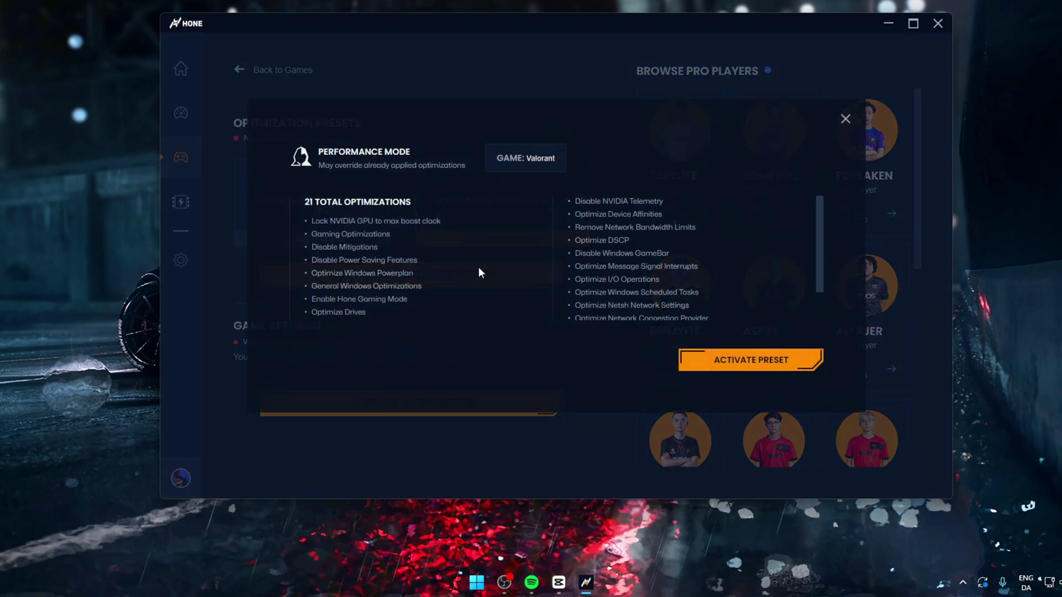
{"action": "left_click", "coordinate": [734, 364]}
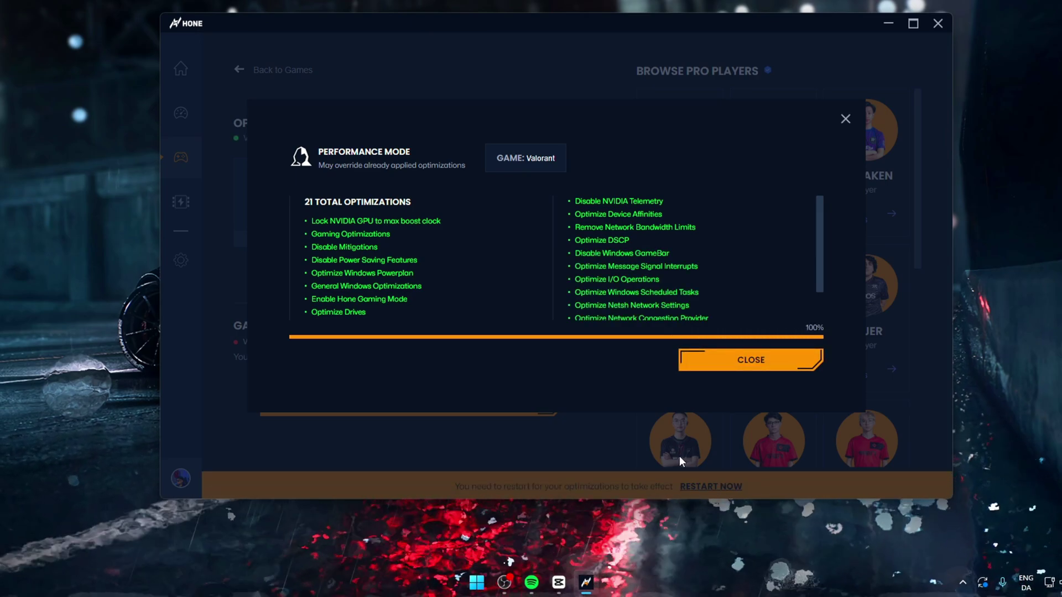
{"action": "left_click", "coordinate": [794, 362]}
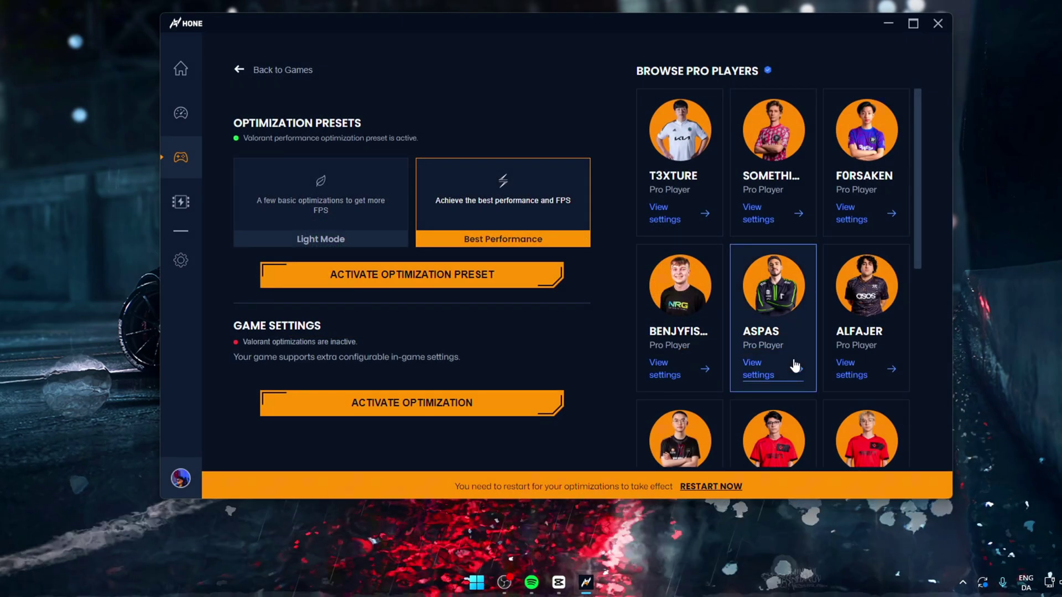
- Review the General optimizations list, then return to the dashboard showing 52.7% Optimized
{"action": "left_click", "coordinate": [169, 71]}
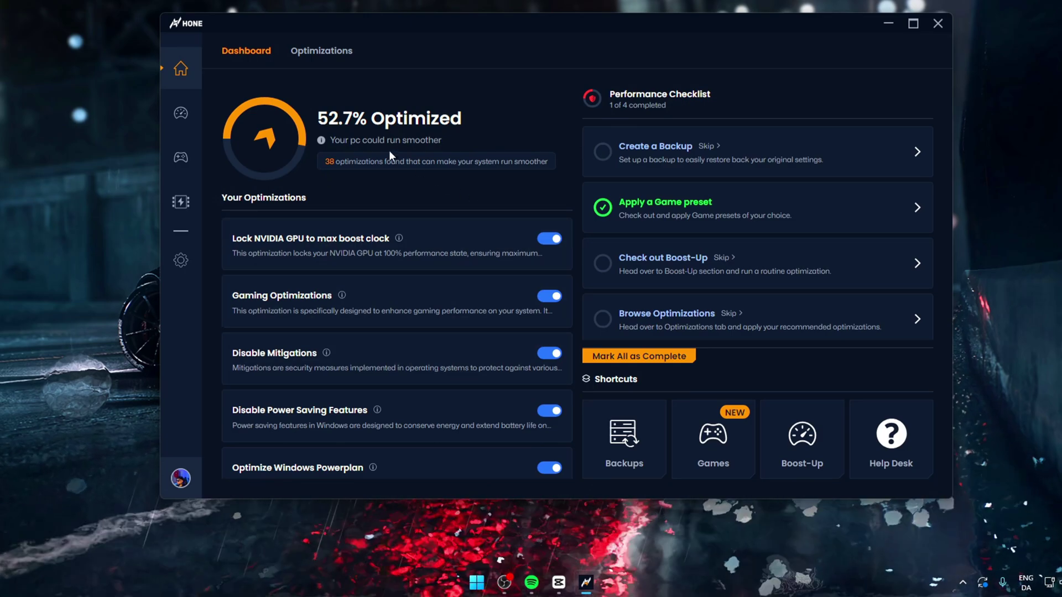
{"action": "left_click", "coordinate": [322, 51]}
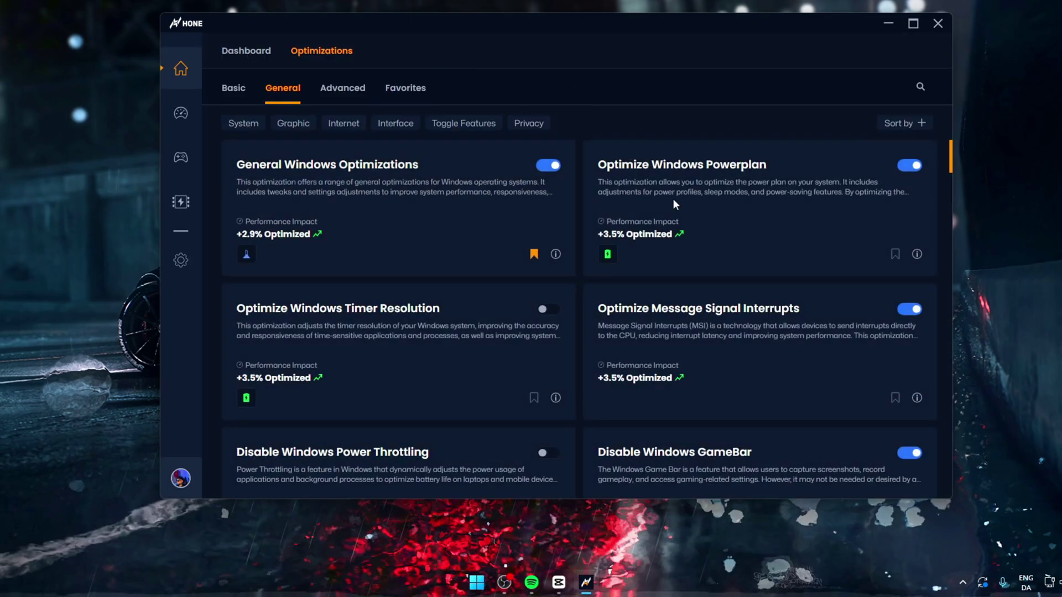
{"action": "scroll", "coordinate": [674, 221], "scroll_direction": "down", "scroll_amount": 5}
{"action": "scroll", "coordinate": [730, 229], "scroll_direction": "down", "scroll_amount": 10}
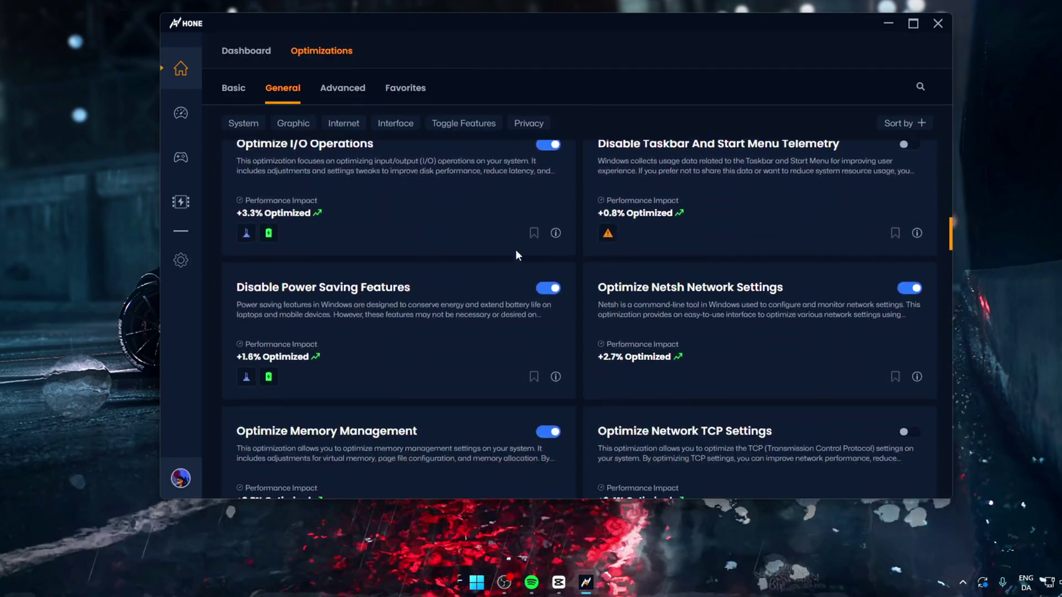
{"action": "scroll", "coordinate": [737, 261], "scroll_direction": "down", "scroll_amount": 10}
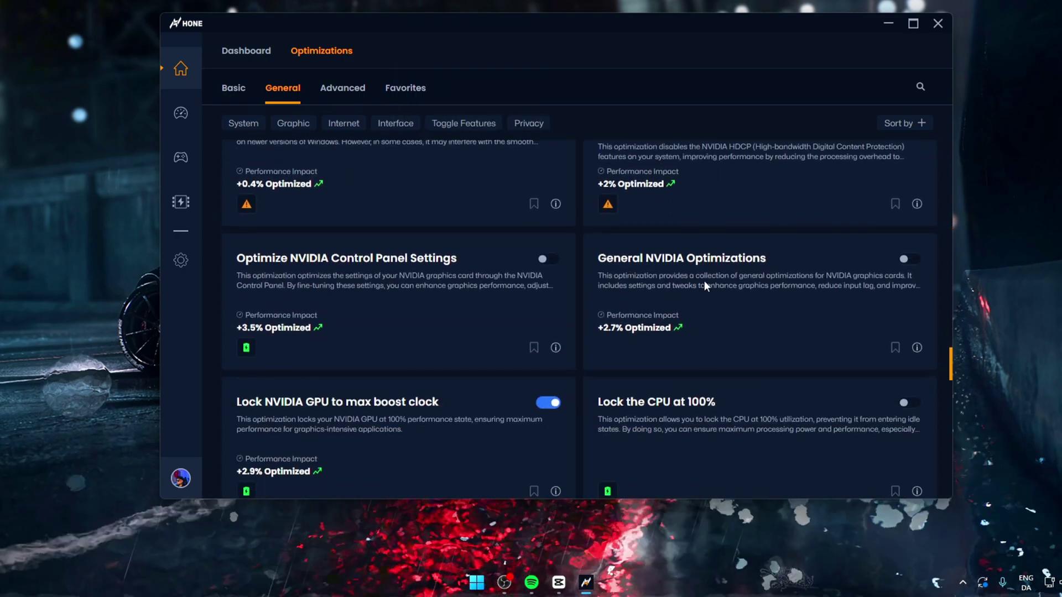
{"action": "left_click", "coordinate": [246, 51]}
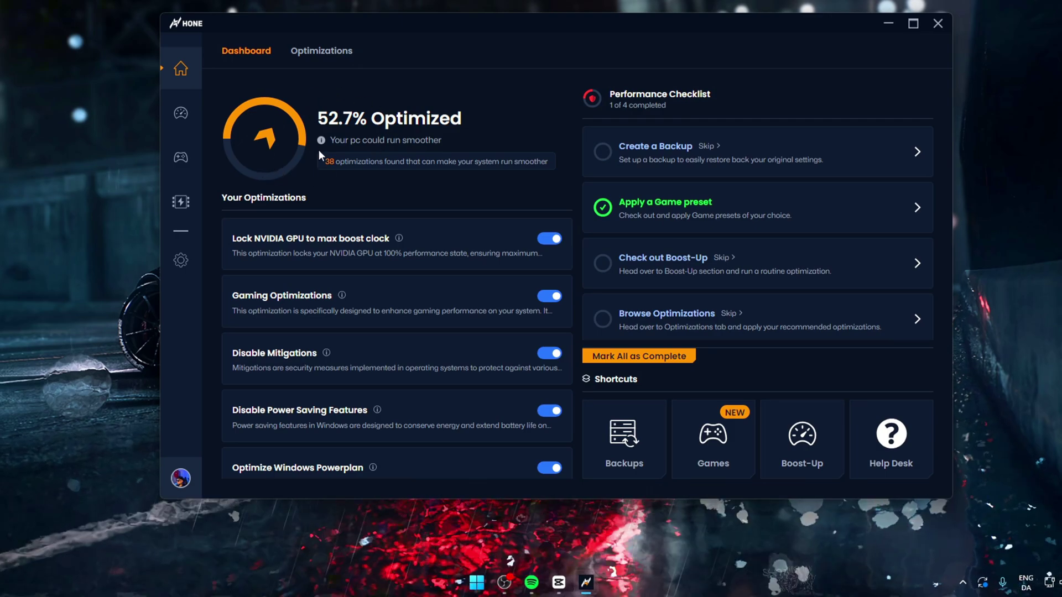
{"action": "scroll", "coordinate": [372, 195], "scroll_direction": "down", "scroll_amount": 5}
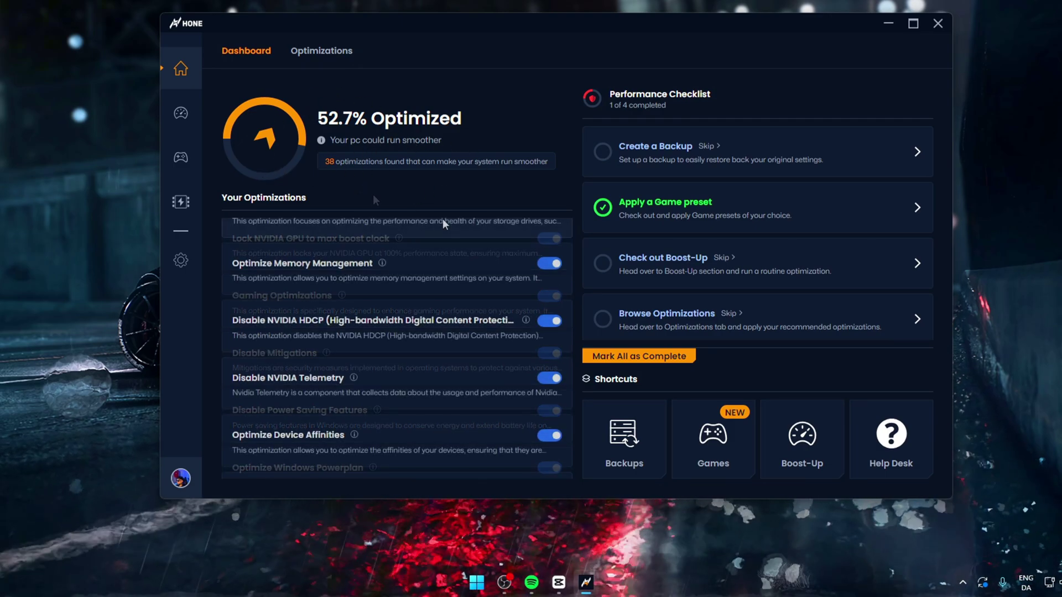
- Run the Clean Discord Cache routine from Boost-Up
{"action": "left_click", "coordinate": [180, 115]}
{"action": "scroll", "coordinate": [424, 208], "scroll_direction": "down", "scroll_amount": 5}
{"action": "scroll", "coordinate": [398, 227], "scroll_direction": "up", "scroll_amount": 2}
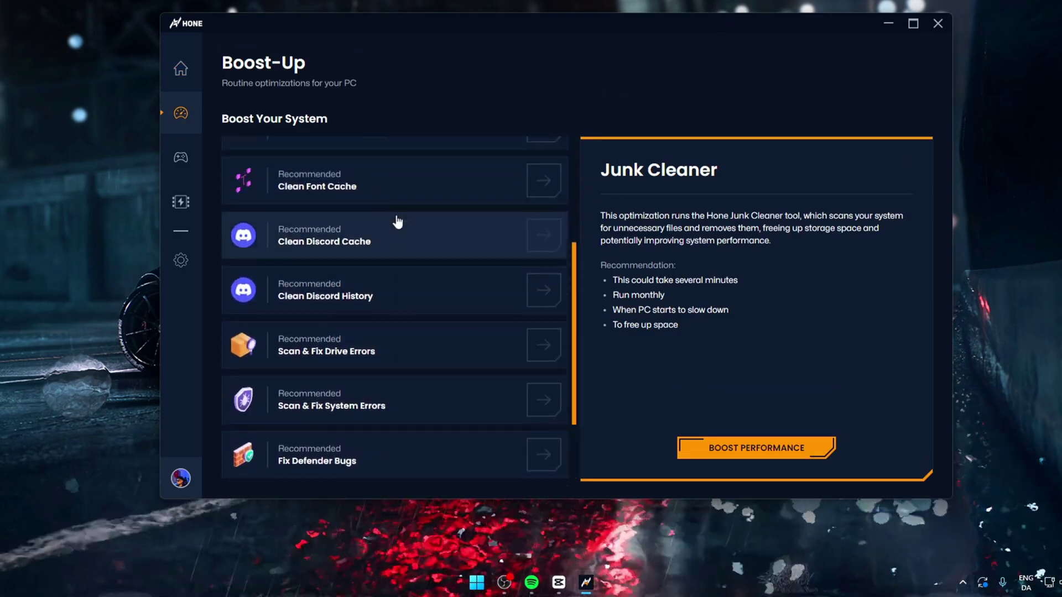
{"action": "left_click", "coordinate": [430, 265]}
{"action": "scroll", "coordinate": [431, 264], "scroll_direction": "up", "scroll_amount": 3}
{"action": "left_click", "coordinate": [756, 448]}
{"action": "left_click", "coordinate": [576, 346]}
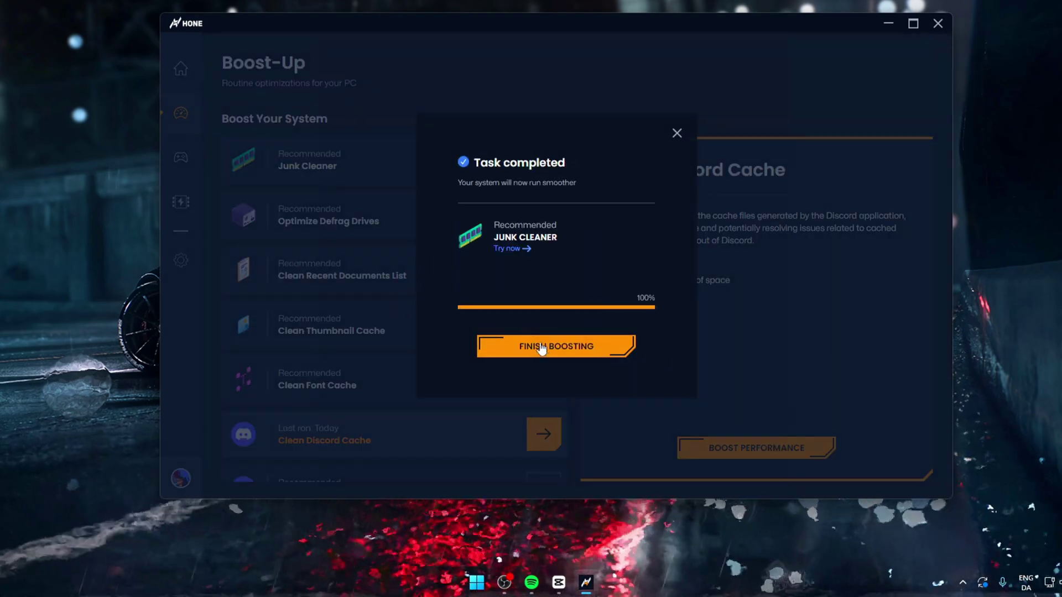
{"action": "left_click", "coordinate": [556, 346]}
- Run the Clean Discord History routine
{"action": "scroll", "coordinate": [271, 306], "scroll_direction": "down", "scroll_amount": 3}
{"action": "left_click", "coordinate": [271, 306]}
{"action": "scroll", "coordinate": [498, 314], "scroll_direction": "up", "scroll_amount": 3}
{"action": "left_click", "coordinate": [756, 448]}
{"action": "left_click", "coordinate": [586, 345]}
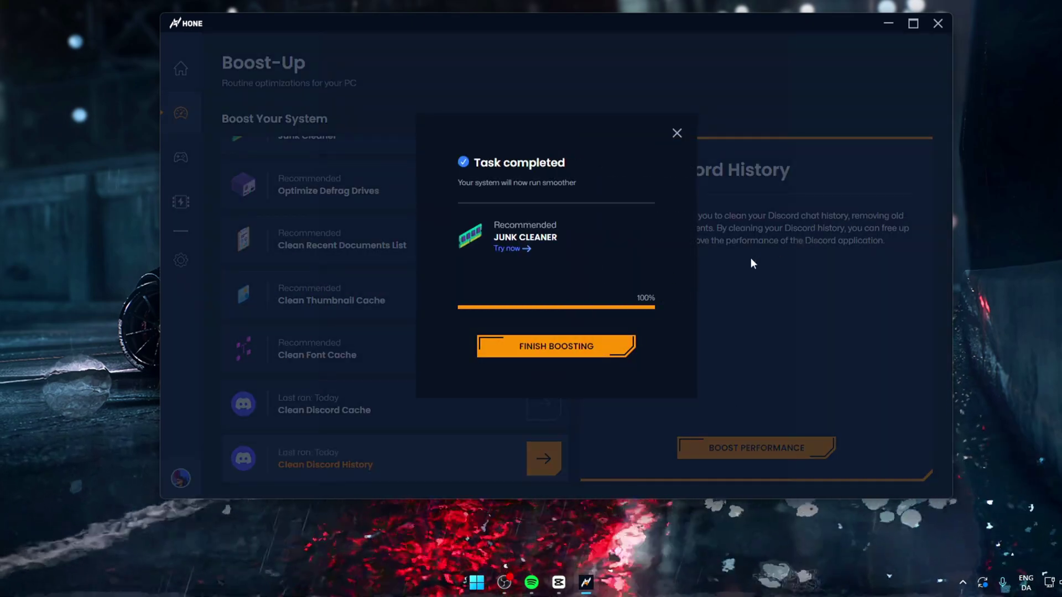
{"action": "left_click", "coordinate": [556, 346]}
- Run the Hone Steam Cleaner, closing its console once it finishes
{"action": "scroll", "coordinate": [447, 326], "scroll_direction": "down", "scroll_amount": 2}
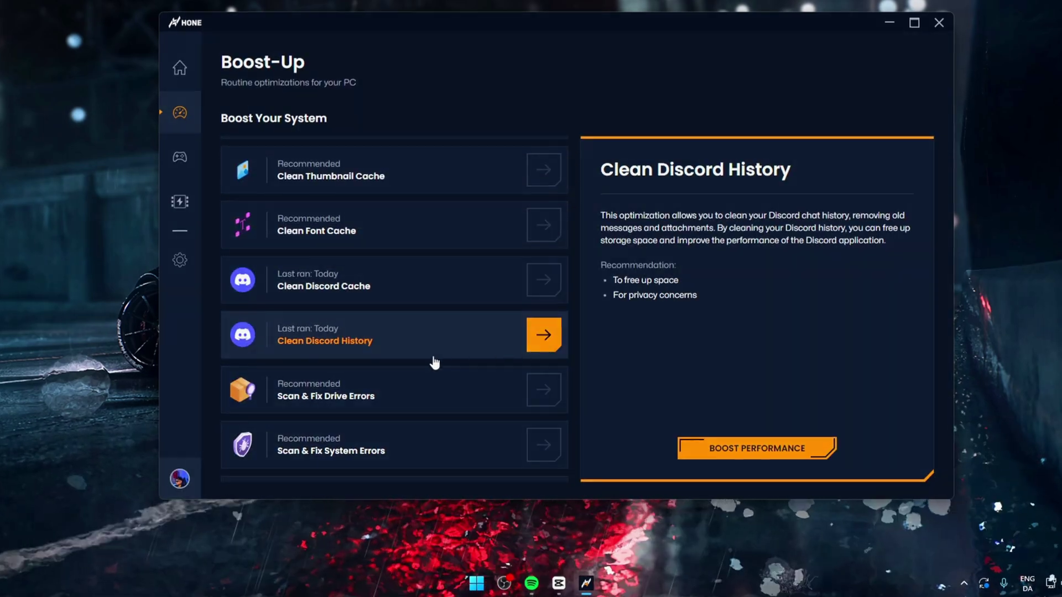
{"action": "left_click", "coordinate": [358, 390]}
{"action": "scroll", "coordinate": [358, 387], "scroll_direction": "down", "scroll_amount": 3}
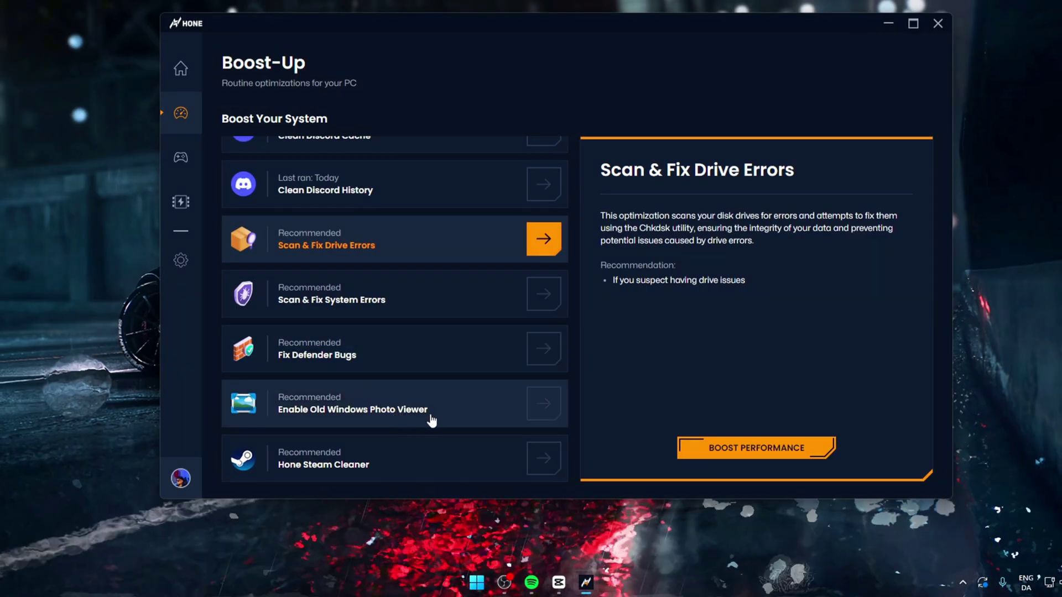
{"action": "left_click", "coordinate": [459, 456]}
{"action": "left_click", "coordinate": [762, 445]}
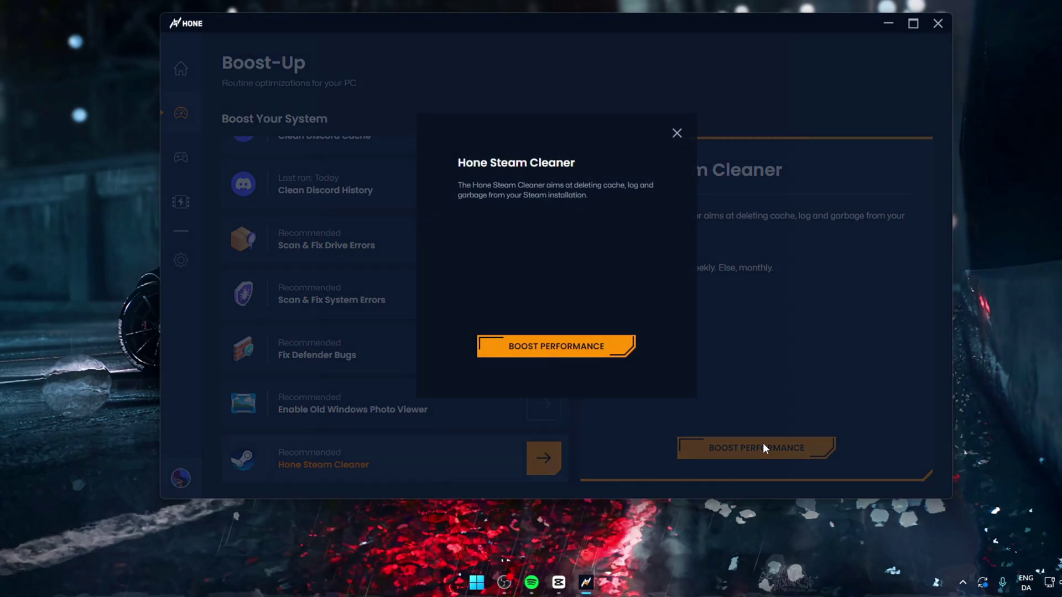
{"action": "left_click", "coordinate": [577, 354]}
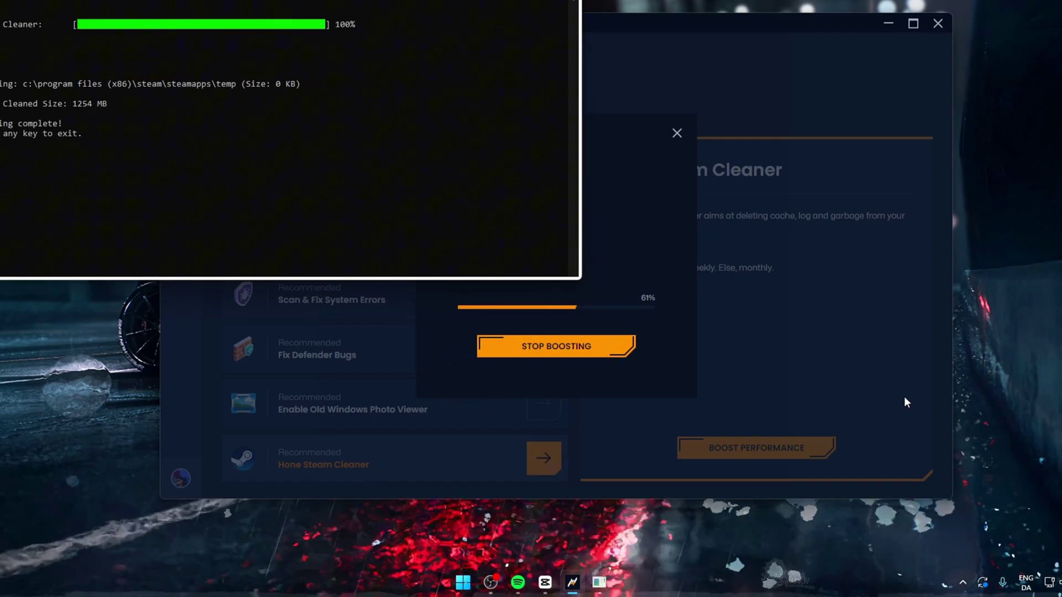
{"action": "key", "text": "Return"}
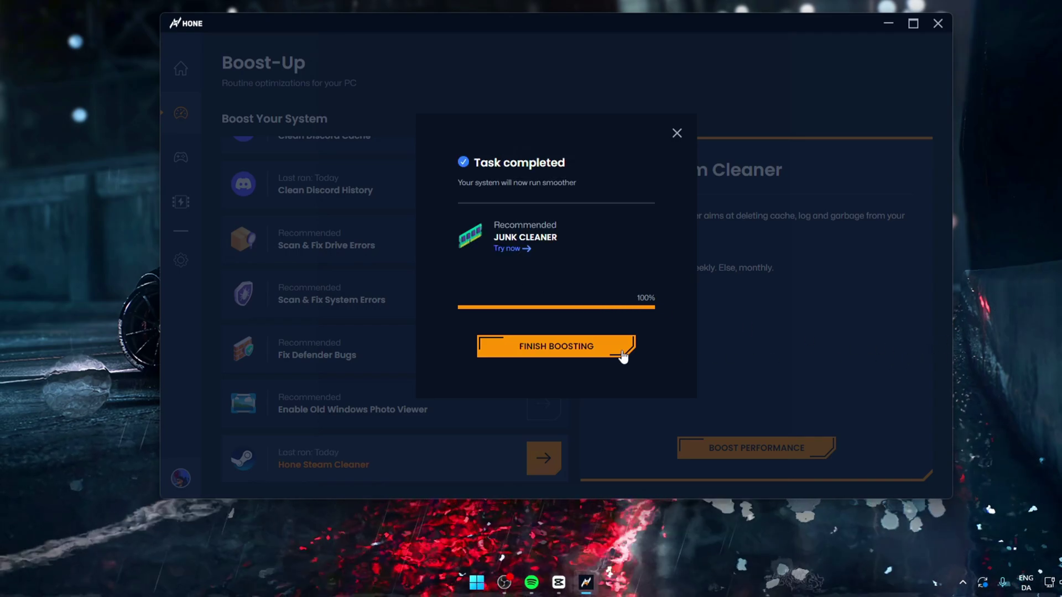
{"action": "left_click", "coordinate": [609, 350]}
{"action": "scroll", "coordinate": [332, 359], "scroll_direction": "up", "scroll_amount": 5}
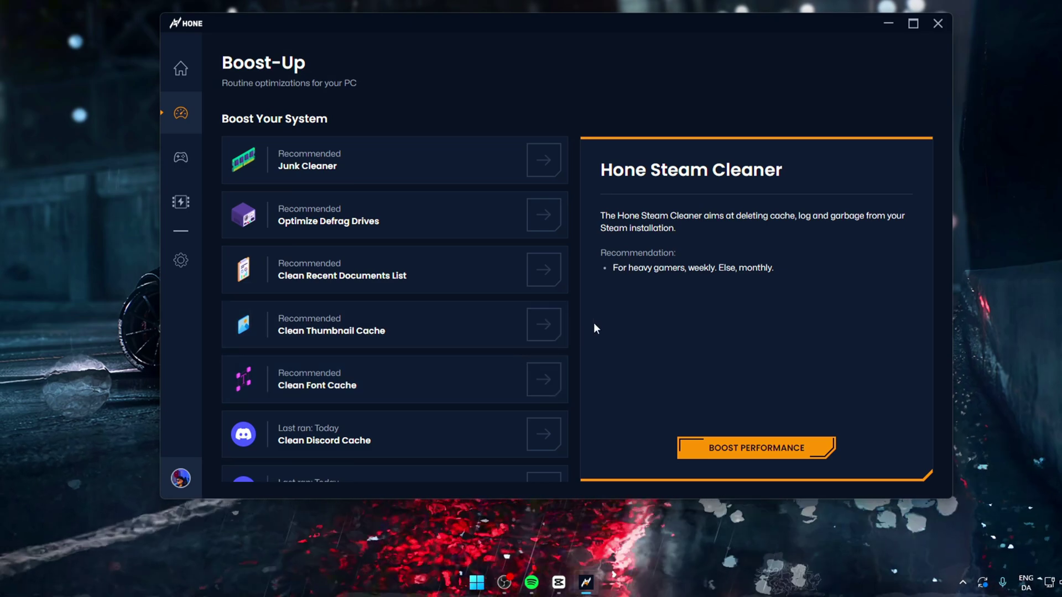
- Start the Junk Cleaner, then eliminate Deadlock and Clove with the Vandal in Valorant
{"action": "left_click", "coordinate": [434, 165]}
{"action": "left_click", "coordinate": [762, 449]}
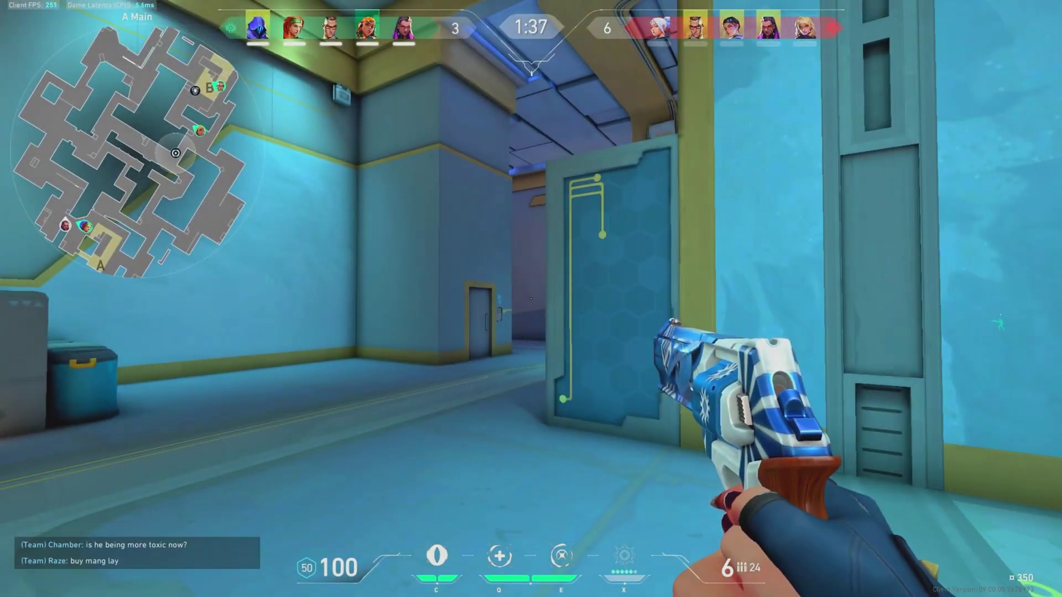
{"action": "left_click", "coordinate": [531, 299]}
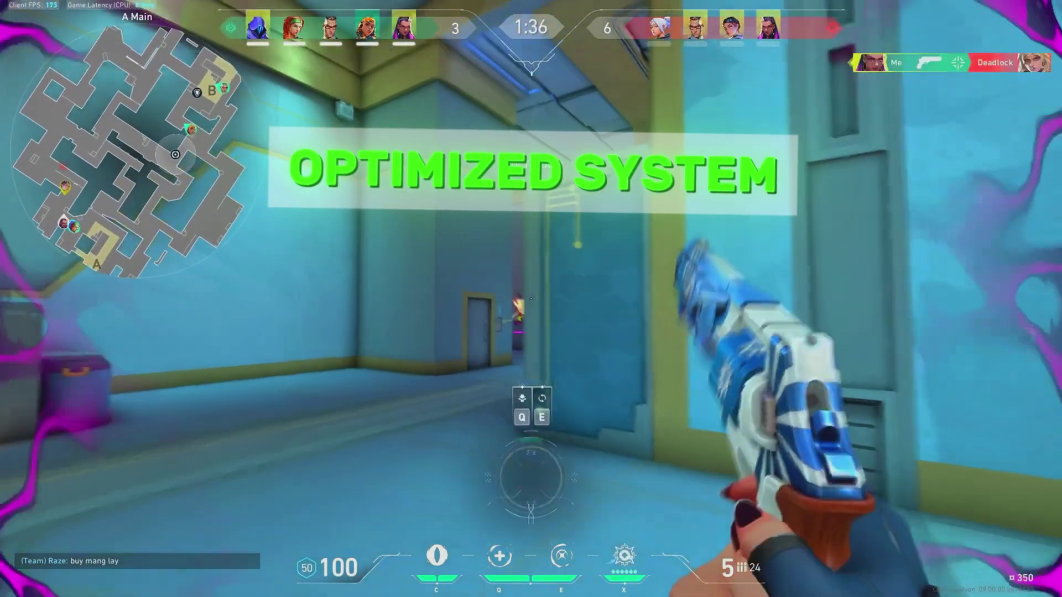
{"action": "key", "text": "3"}
{"action": "key", "text": "1"}
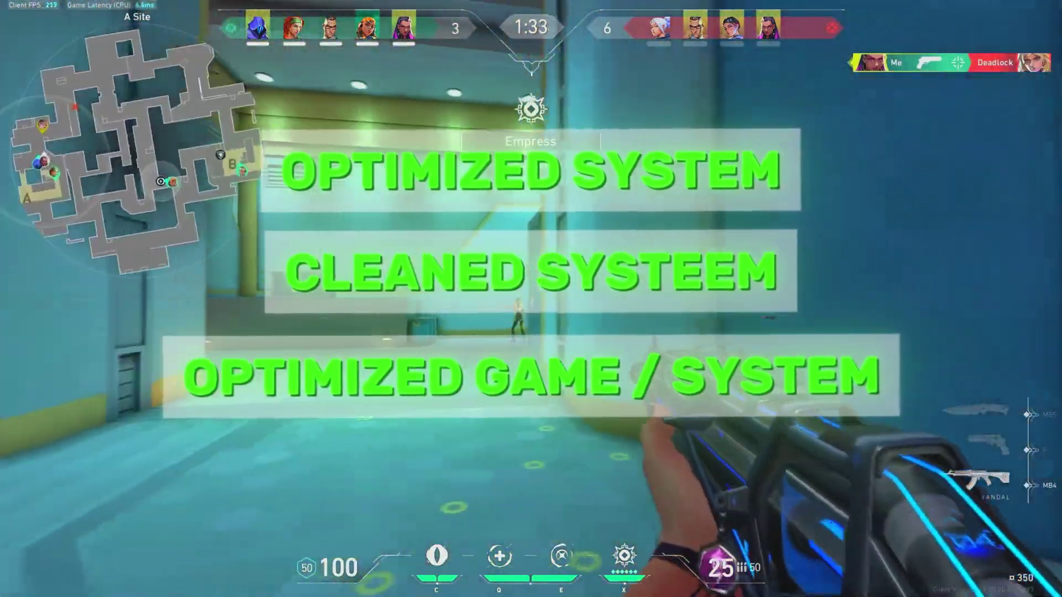
{"action": "left_click", "coordinate": [531, 299]}
{"action": "left_click", "coordinate": [531, 299]}
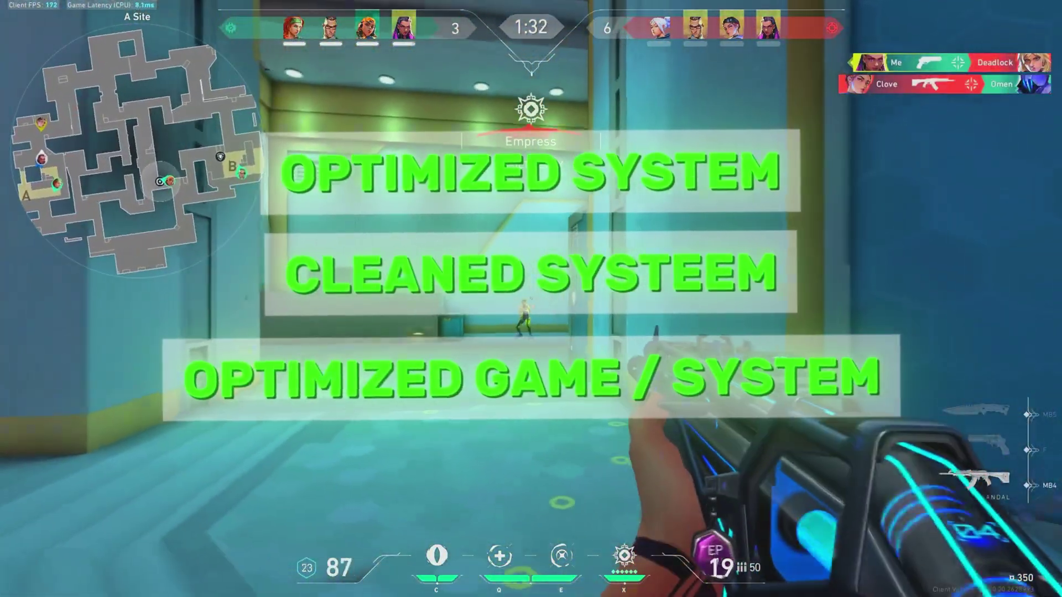
- Use the healing abilities and take down Jett and Reyna
{"action": "key", "text": "e"}
{"action": "left_click", "coordinate": [531, 299]}
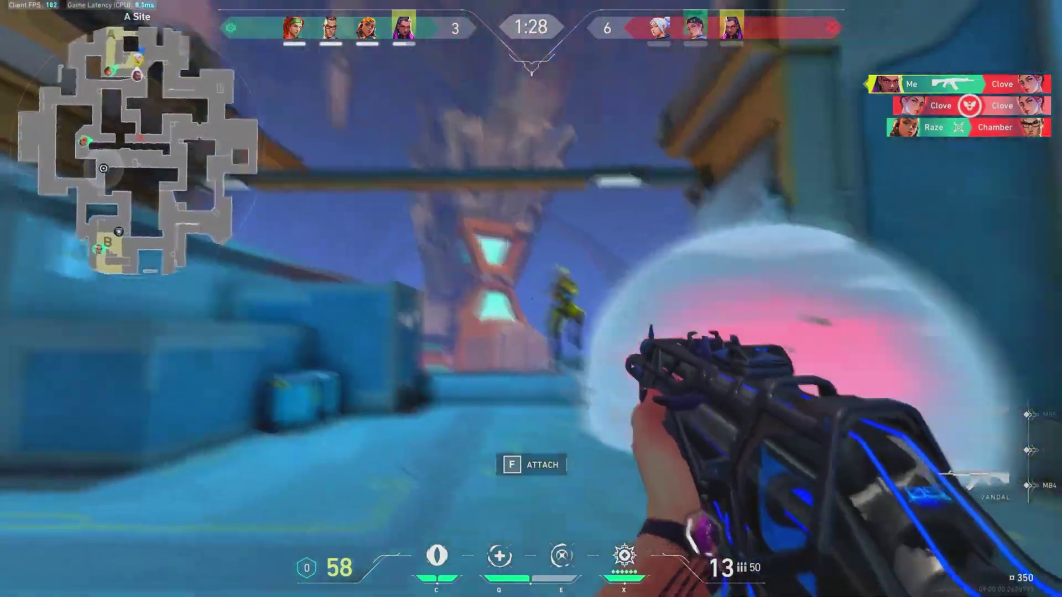
{"action": "left_click", "coordinate": [531, 299]}
{"action": "key", "text": "q"}
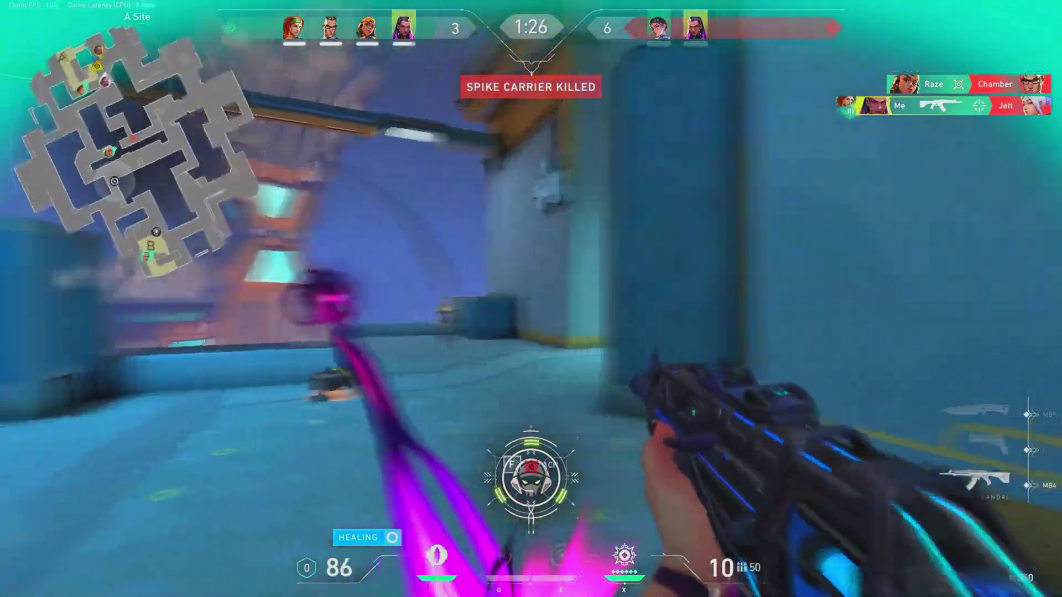
{"action": "left_click", "coordinate": [531, 299]}
{"action": "left_click", "coordinate": [531, 299]}
{"action": "left_click", "coordinate": [531, 299]}
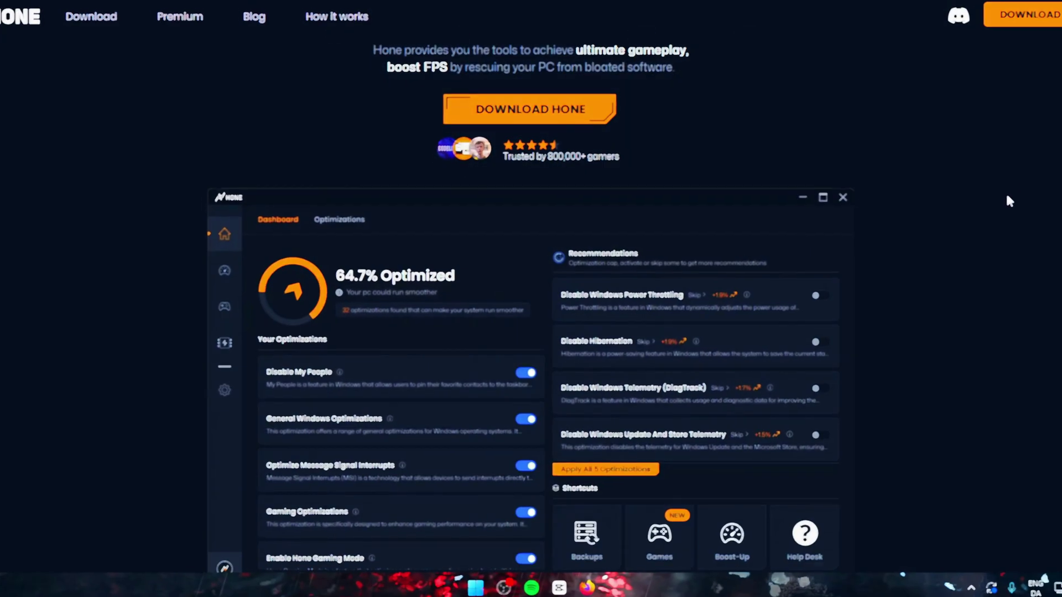
- Scroll the Hone homepage to 'Get better performance with one-click optimizations'
{"action": "scroll", "coordinate": [1016, 215], "scroll_direction": "down", "scroll_amount": 3}
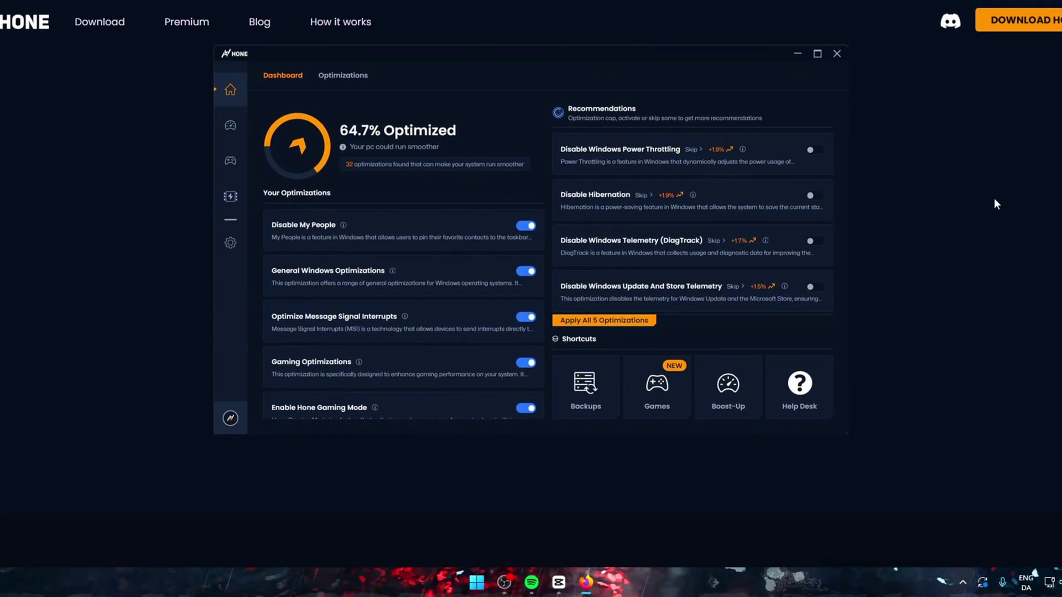
{"action": "scroll", "coordinate": [994, 200], "scroll_direction": "down", "scroll_amount": 5}
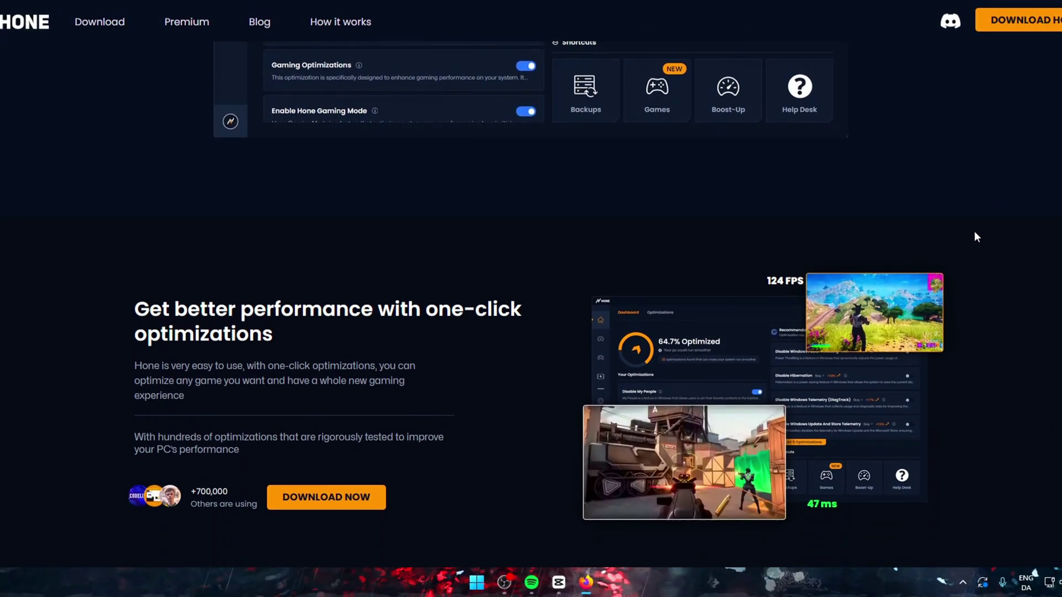